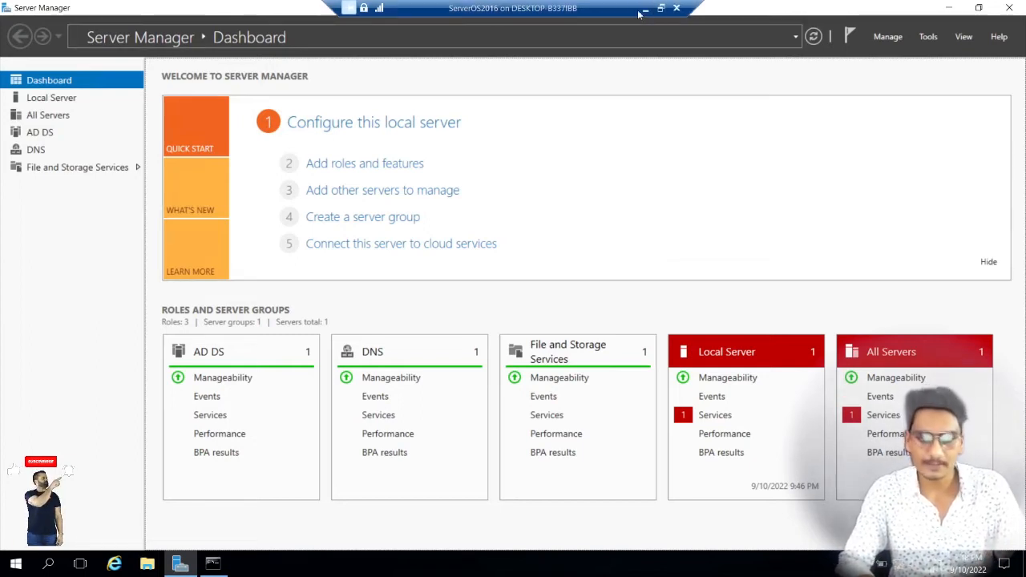
Step: Switch to Paint and draw a straight line, about 482 × 107 px, connecting the SpyTech.com server box to the Client Machine box
click(660, 8)
key(alt+Tab)
click(329, 65)
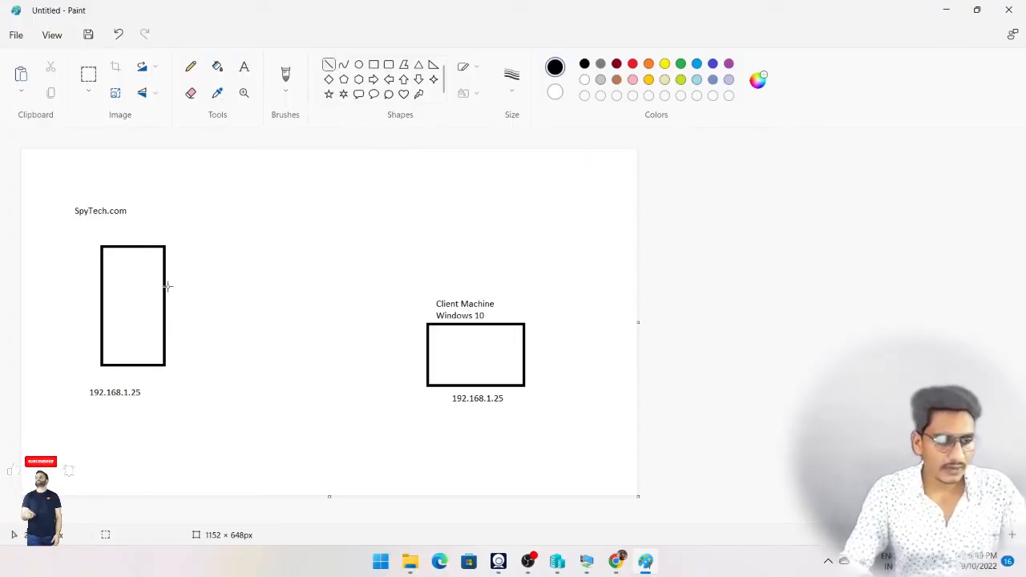
drag(166, 285, 425, 343)
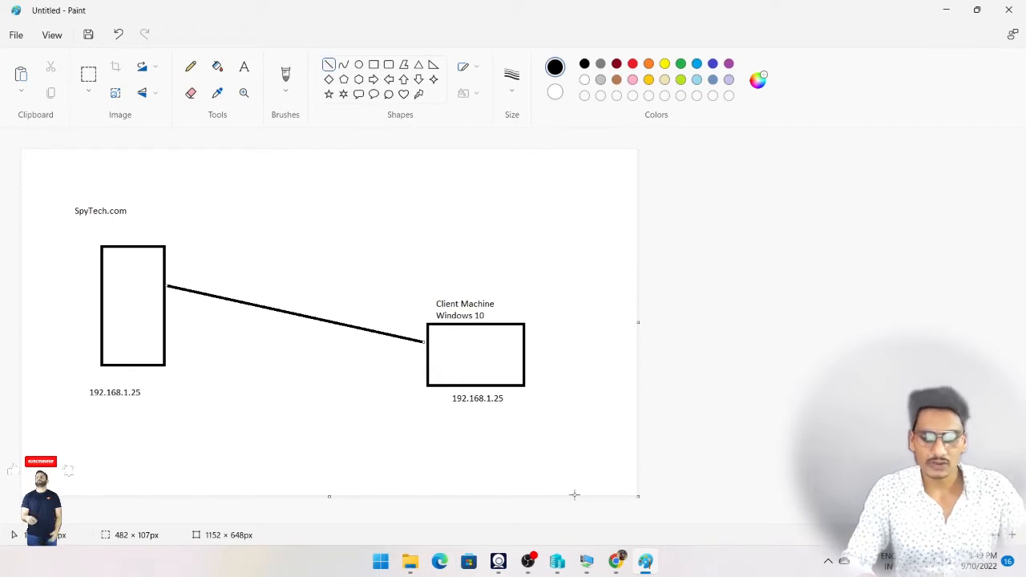
Step: Switch to Hyper-V Manager and check the ServerOS2016 and Windows10-Filmora virtual machines
click(561, 561)
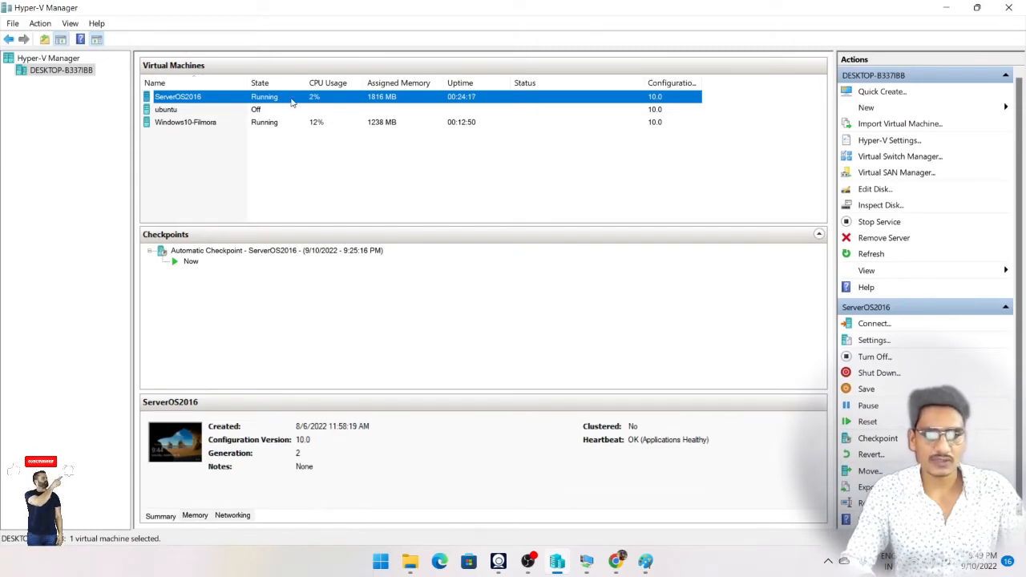
click(232, 124)
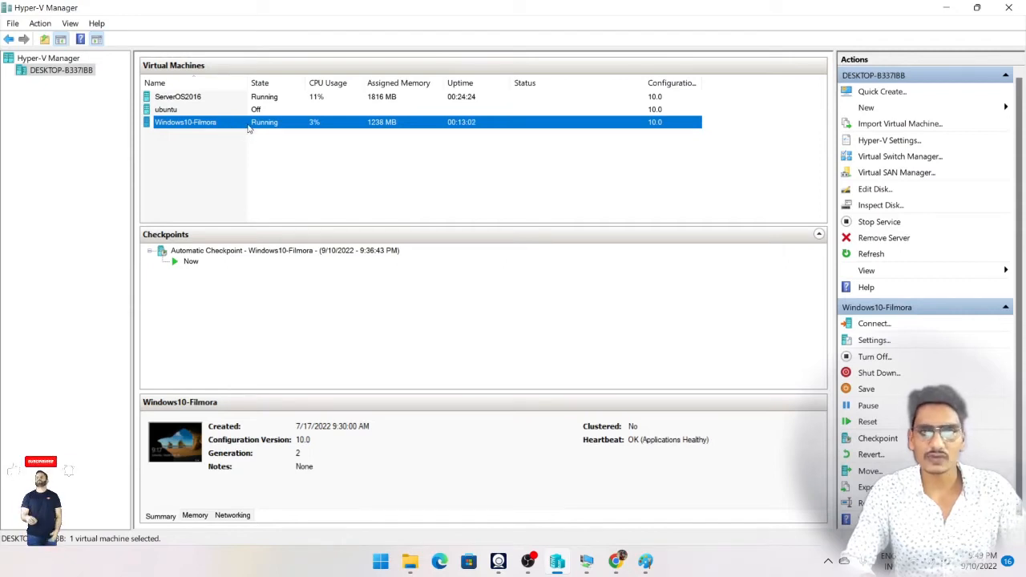
click(206, 98)
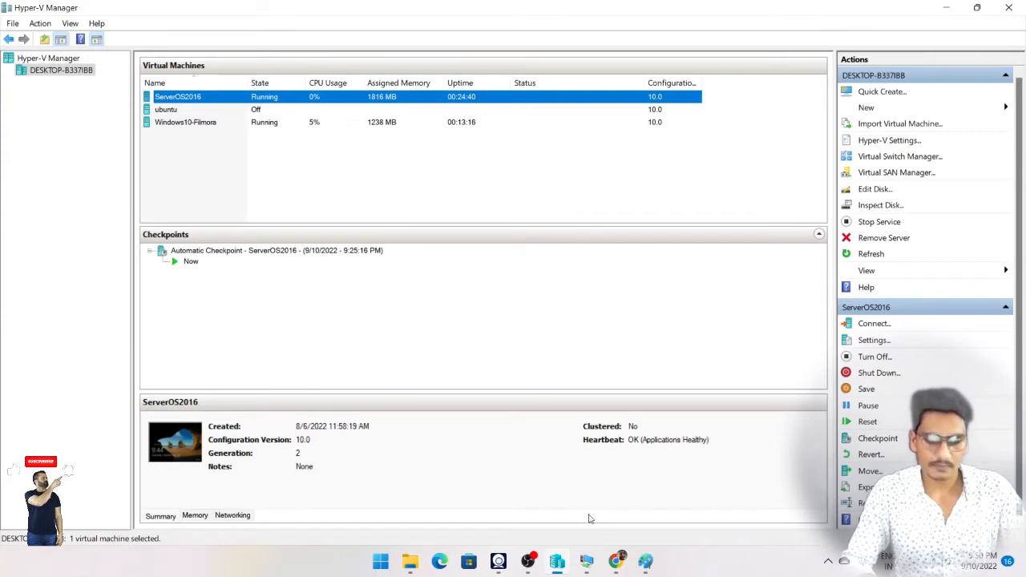
Step: Switch to the ServerOS2016 virtual machine and bring up its open command prompt
click(587, 562)
click(550, 509)
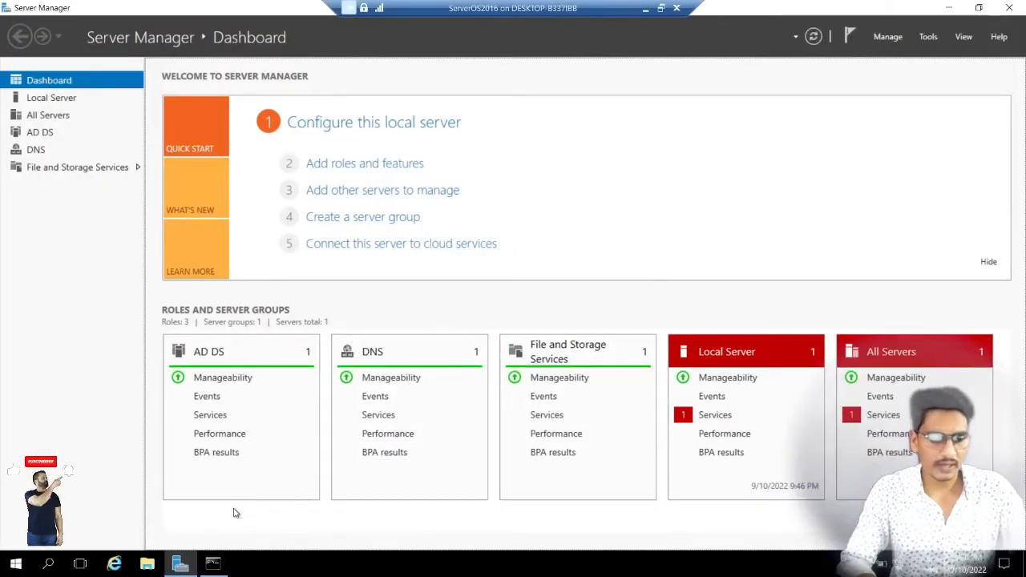
click(214, 564)
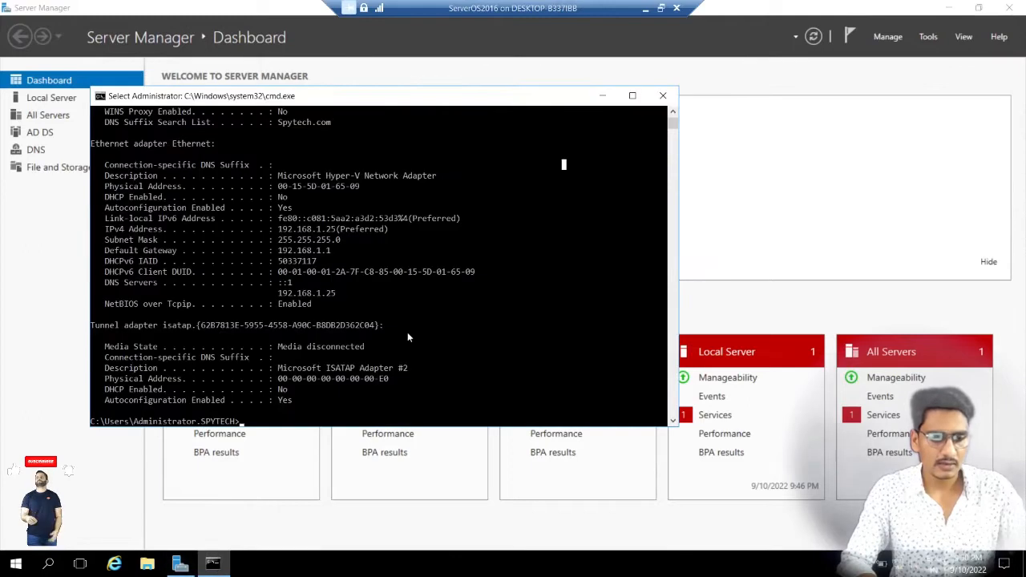
text(ping )
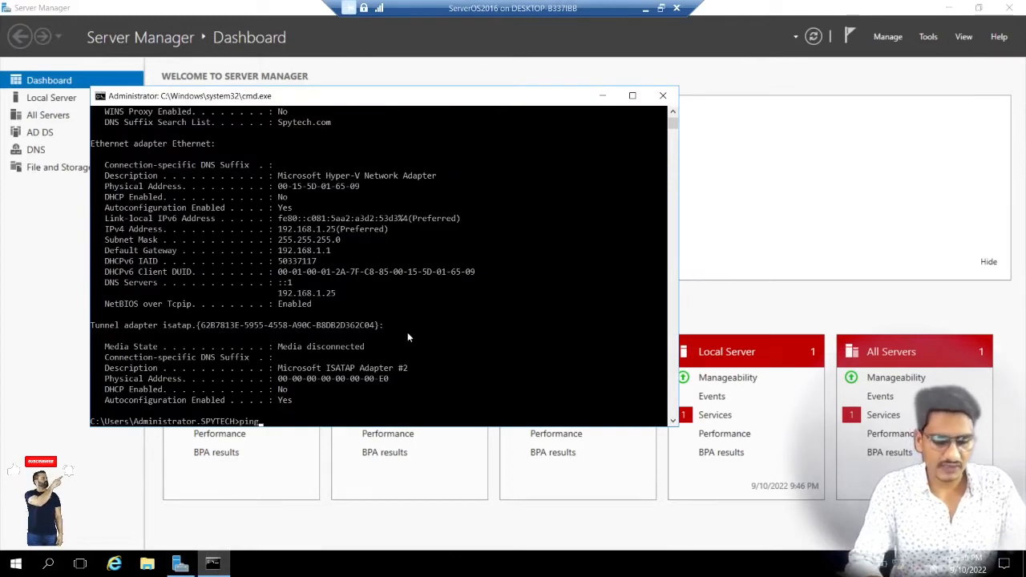
text(spy)
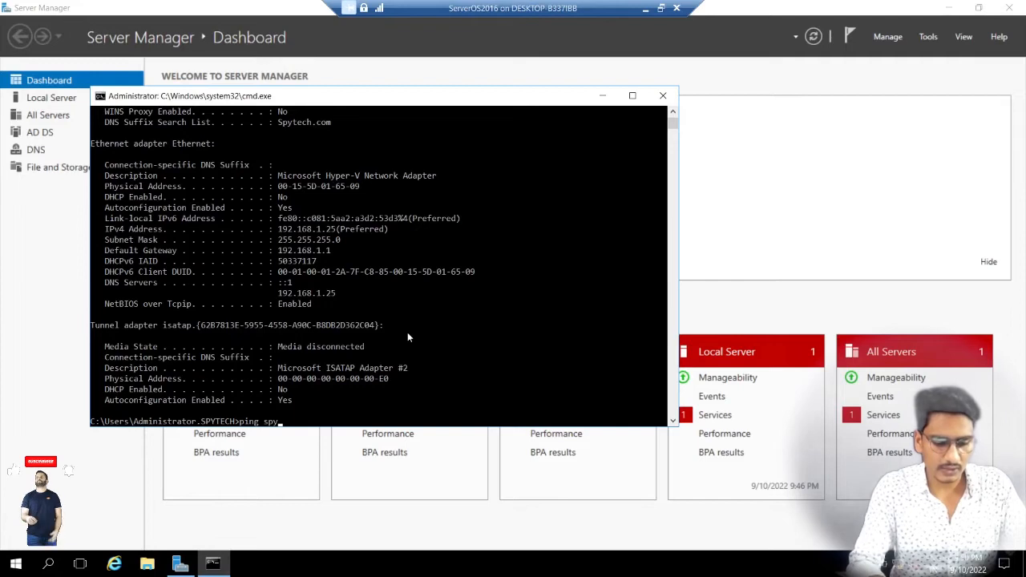
text(ct)
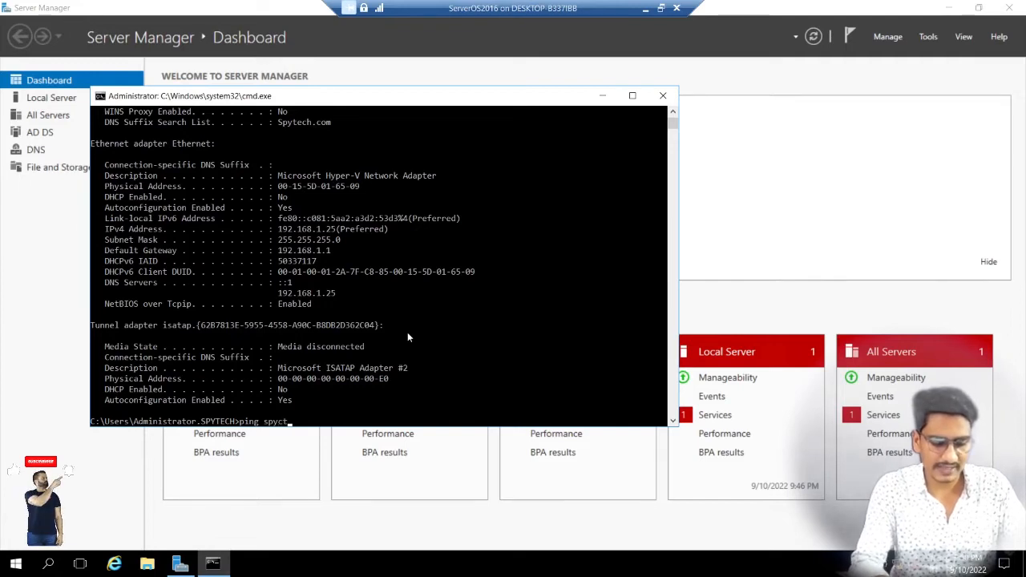
text(ech.com)
key(Return)
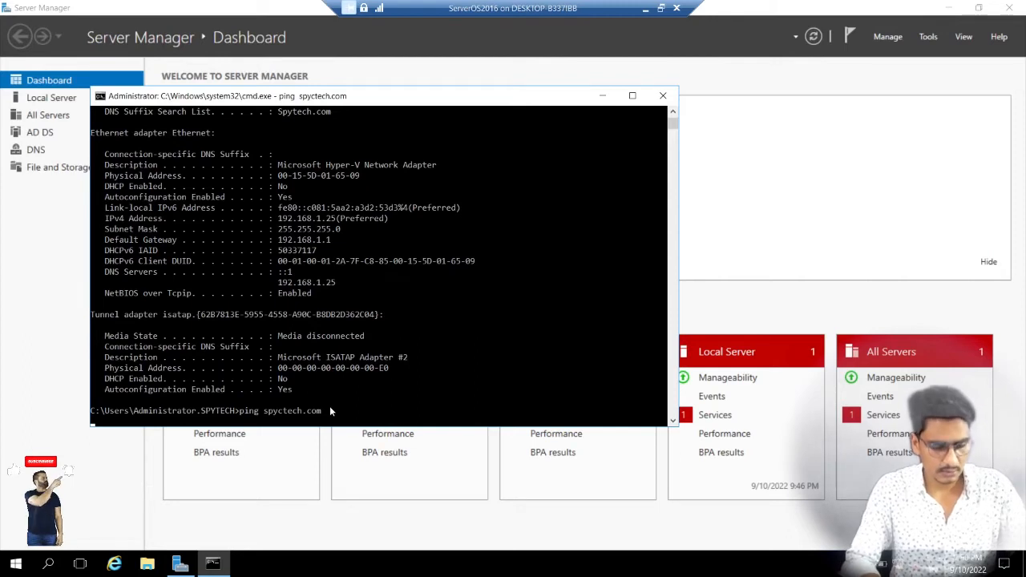
key(ctrl+c)
Step: Ping spytech.com from the server's command prompt
text(pin)
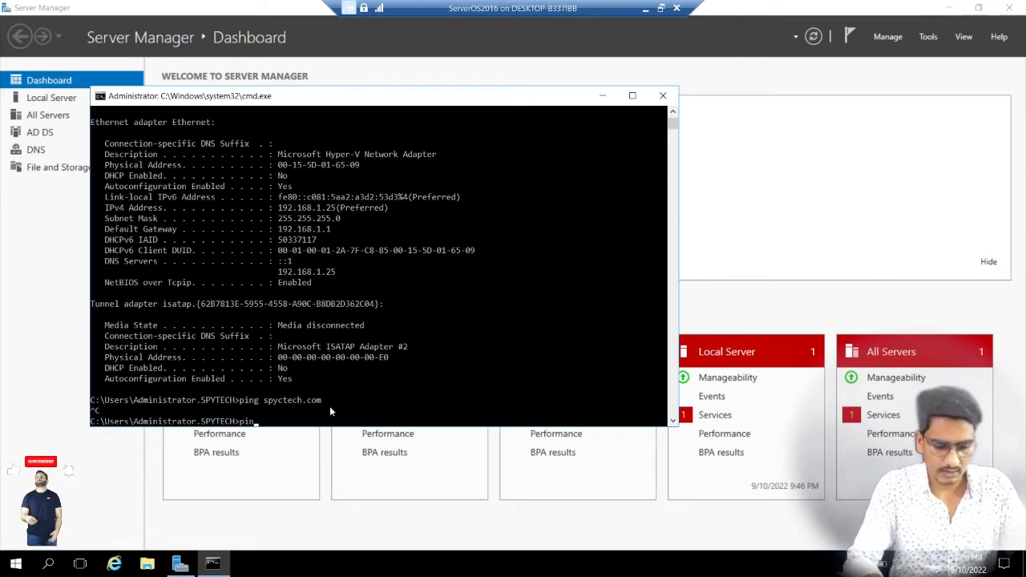
text(g spyt)
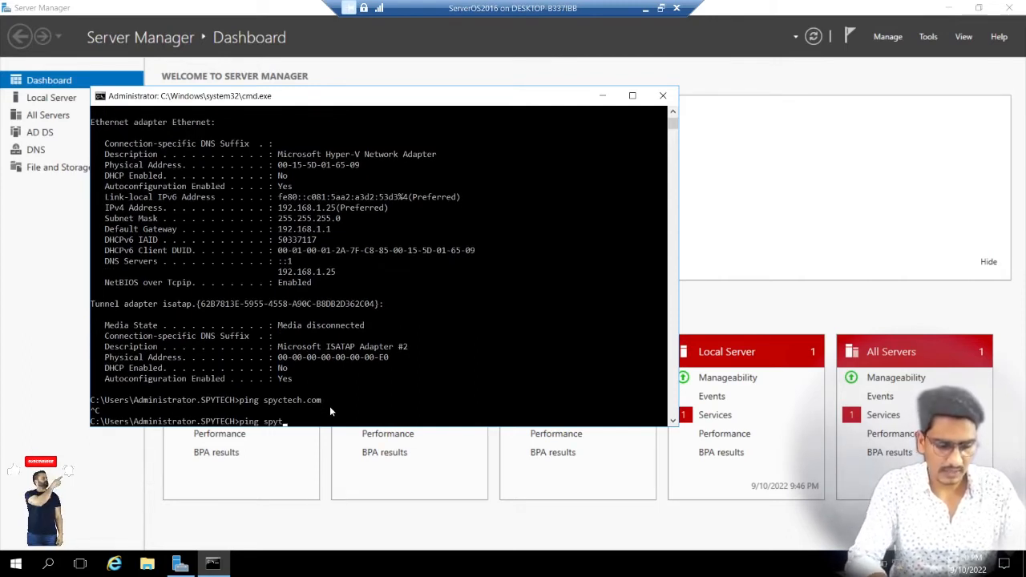
text(ech.com)
key(Return)
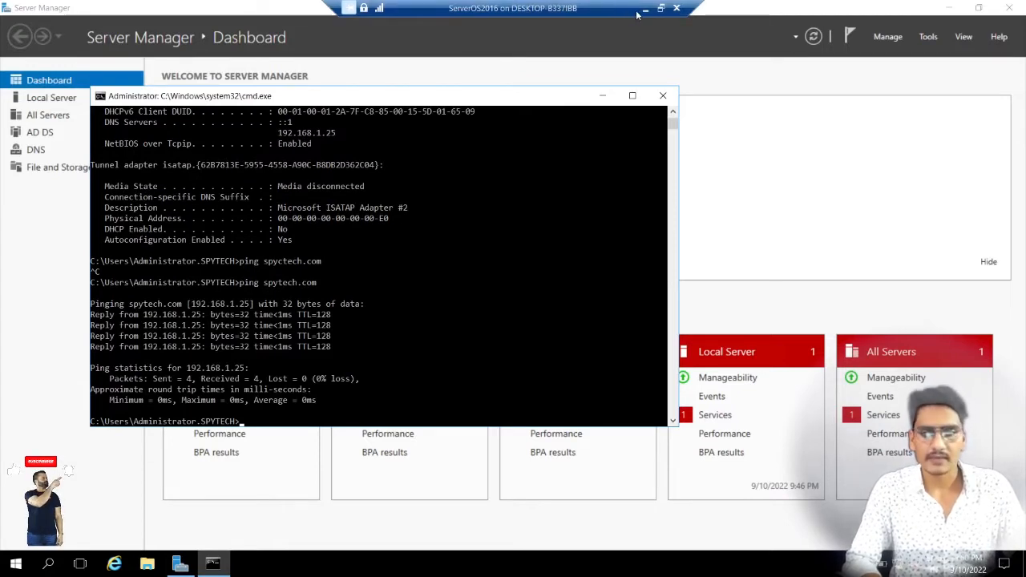
Step: Switch from the server to the Windows10-Filmora virtual machine and show it in full screen
click(658, 9)
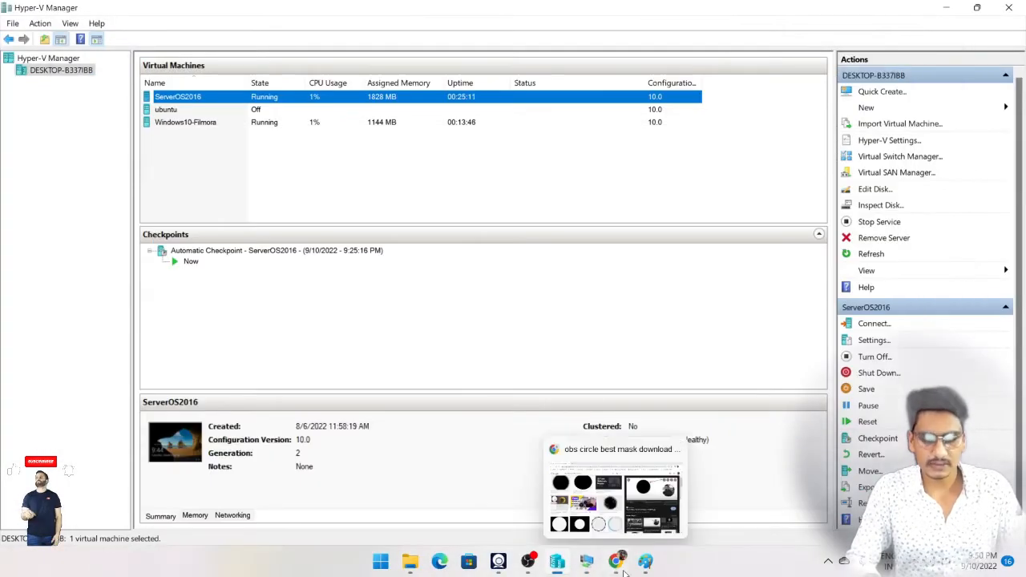
mouse_move(587, 572)
click(635, 509)
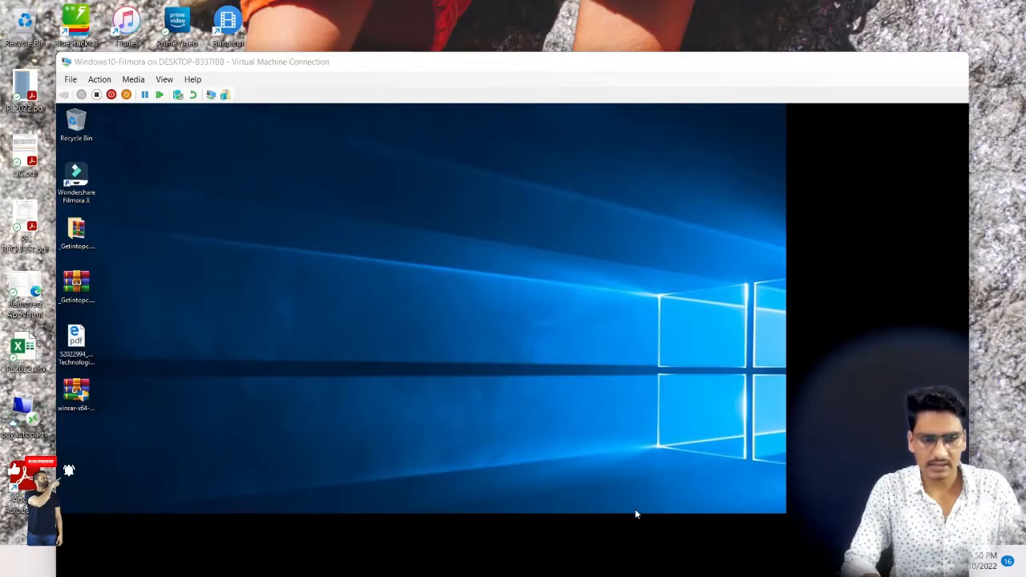
click(920, 61)
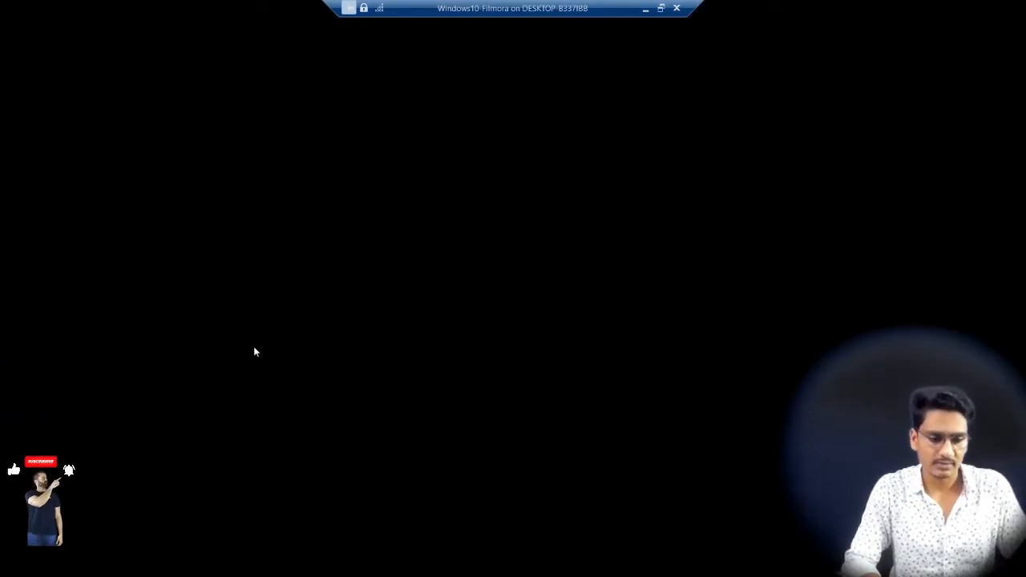
double_click(566, 5)
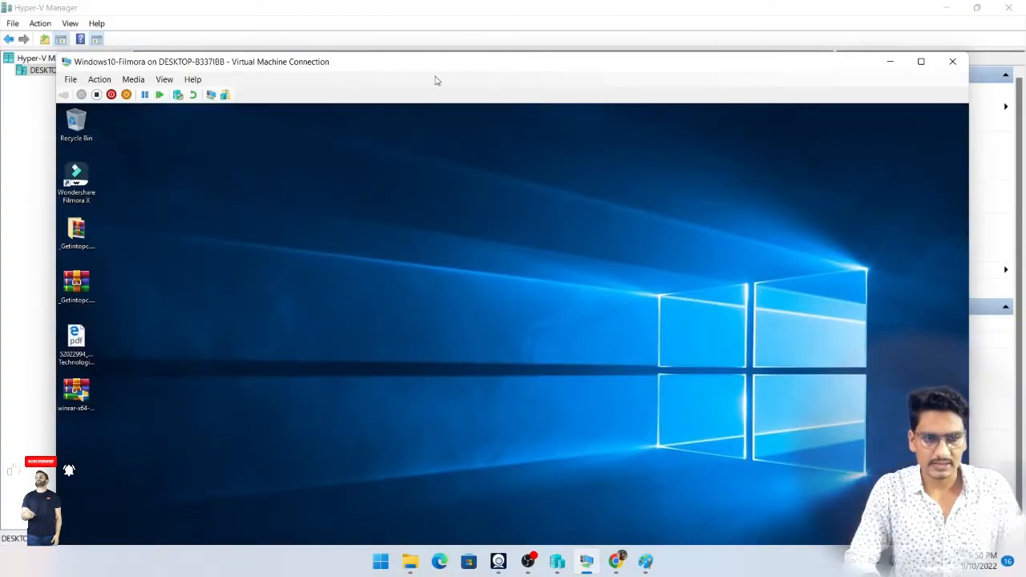
double_click(512, 62)
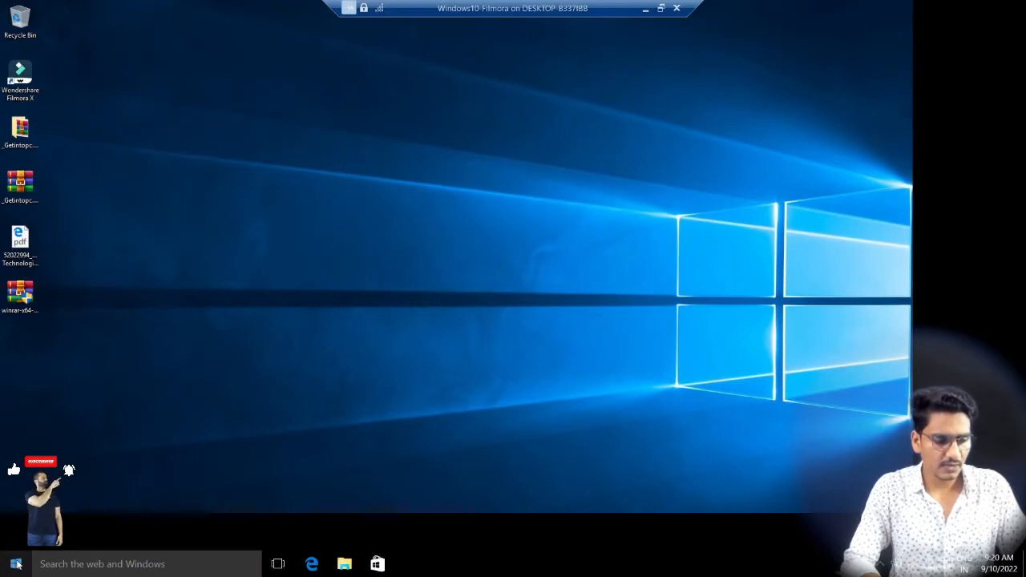
Step: Open a command prompt on the Windows 10 client and ping spytech.com
right_click(18, 564)
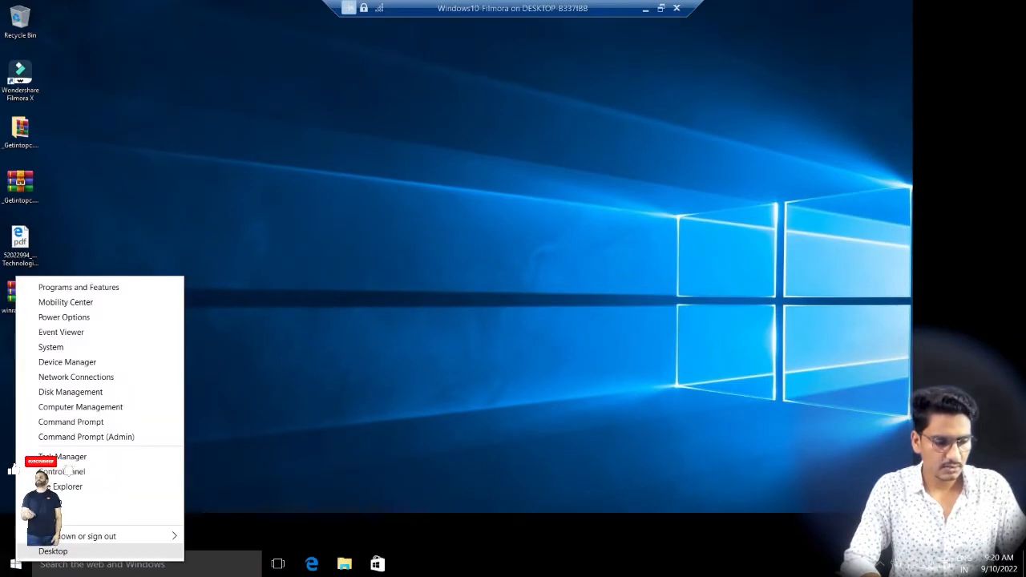
click(69, 523)
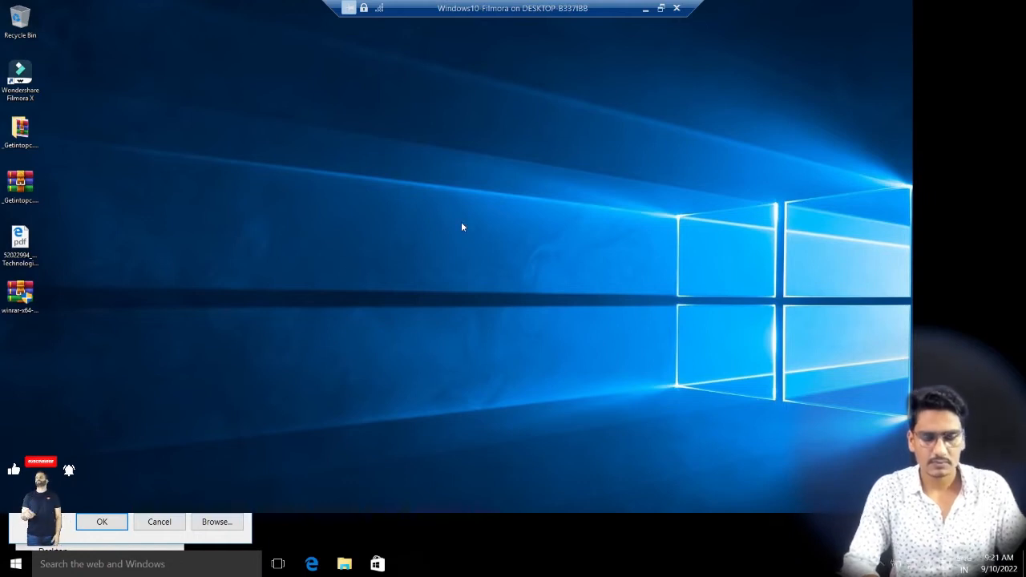
text(cmd)
key(Return)
key(Return)
text(ping spytech.com)
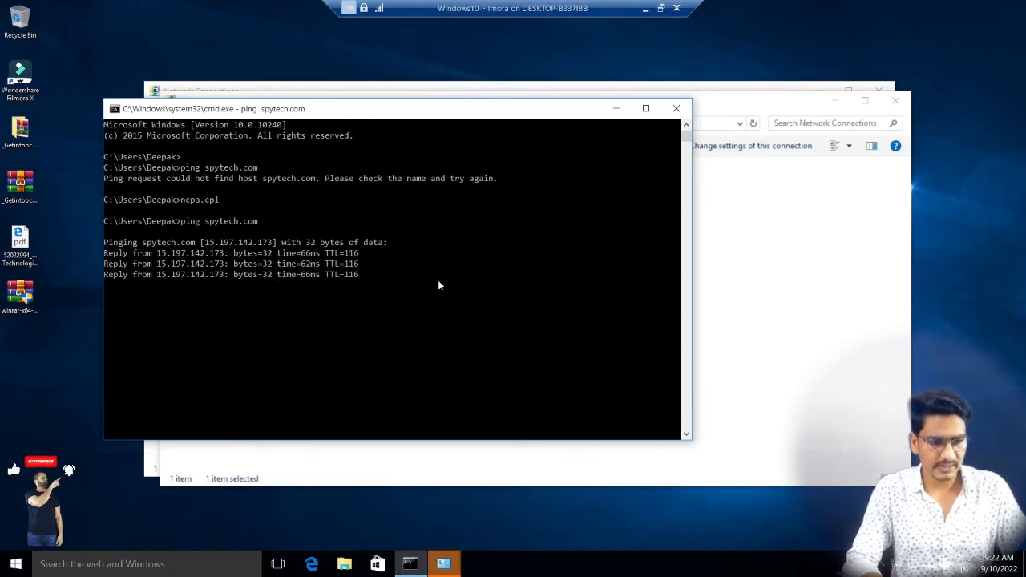
key(Return)
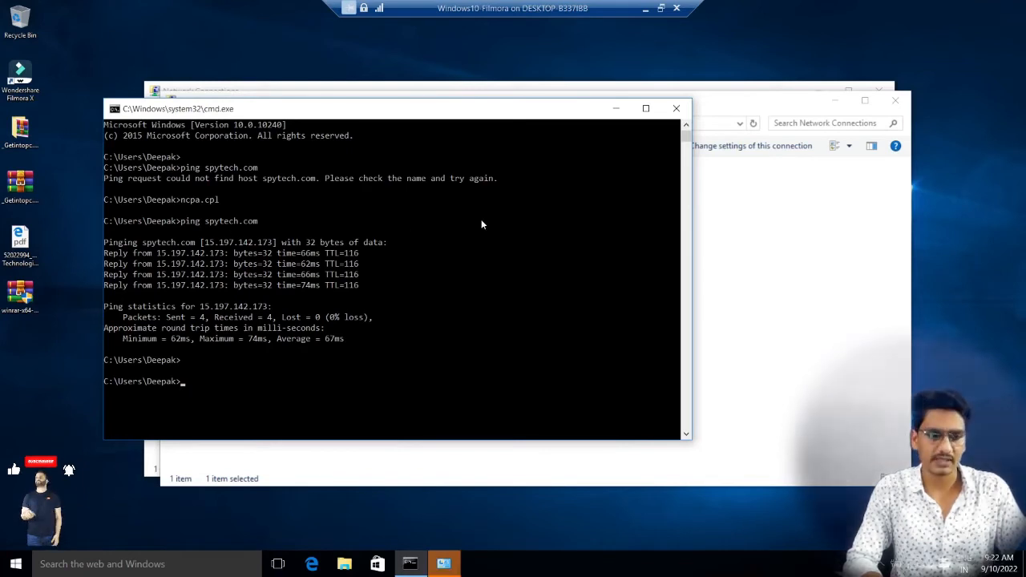
Step: Minimize the command prompt, then close the Ethernet Status dialog and the front Network Connections window
click(616, 109)
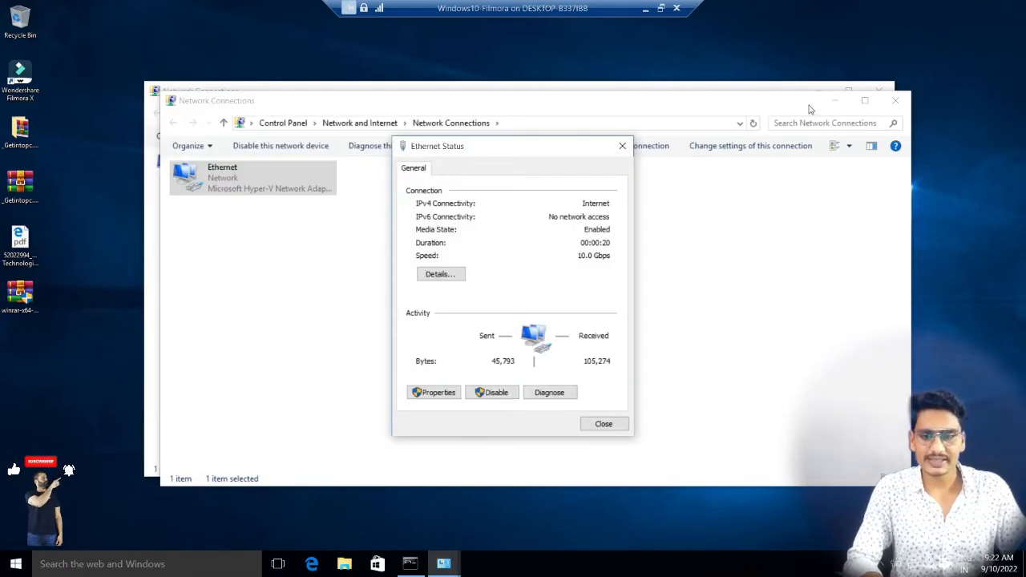
click(622, 145)
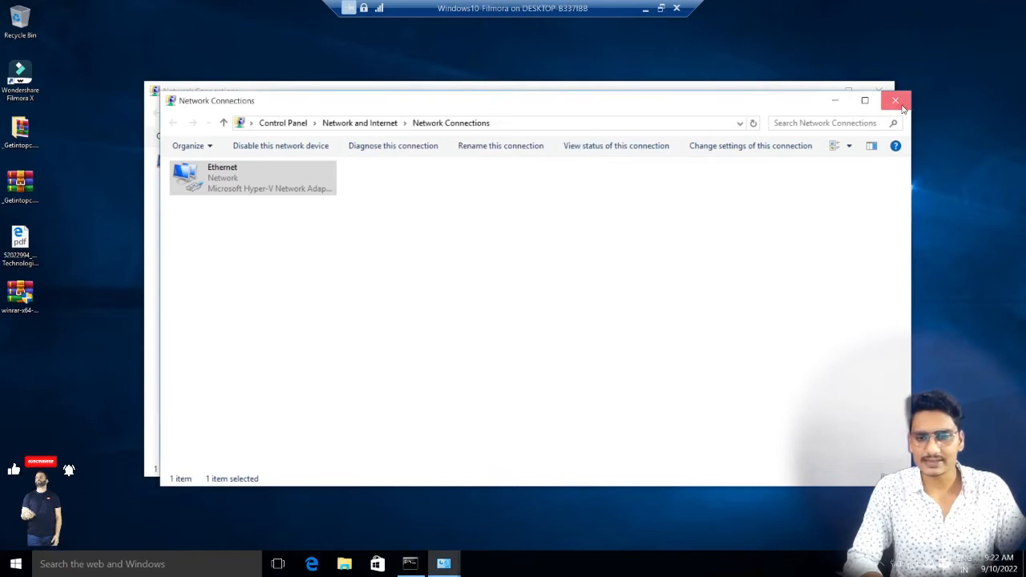
click(895, 100)
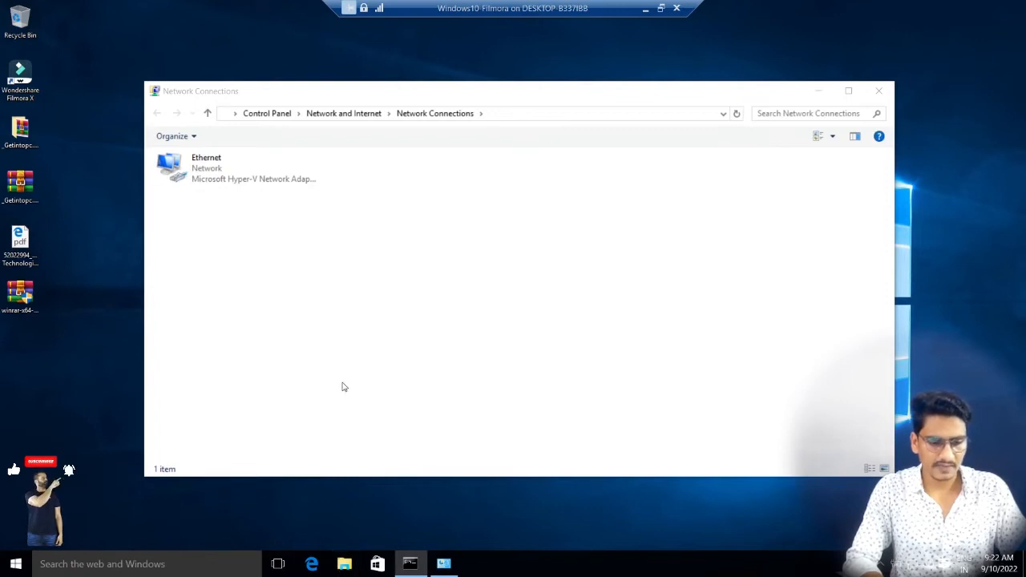
Step: Open the client's computer name and domain change settings from the properties of This PC
key(super+e)
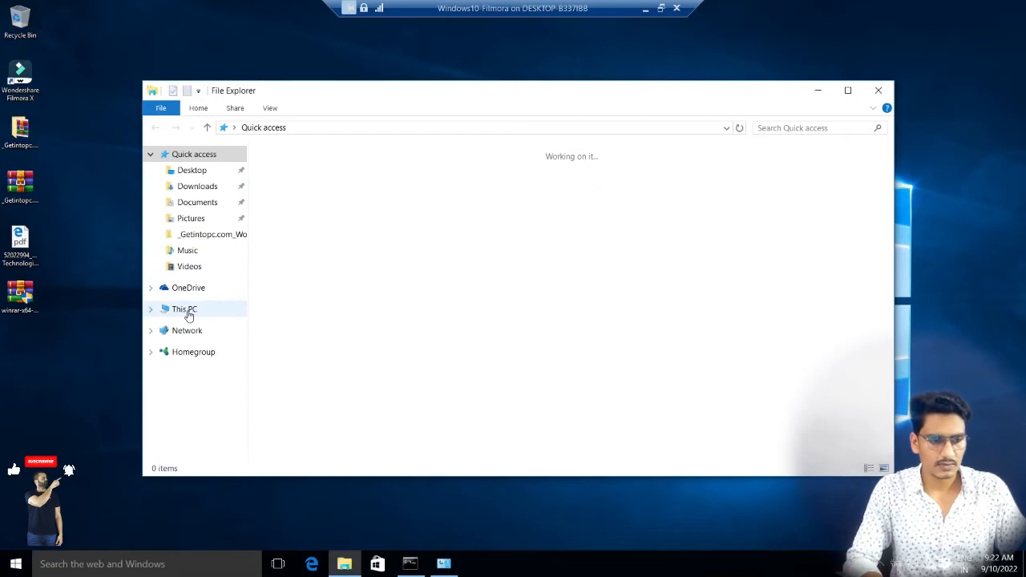
click(188, 313)
right_click(188, 315)
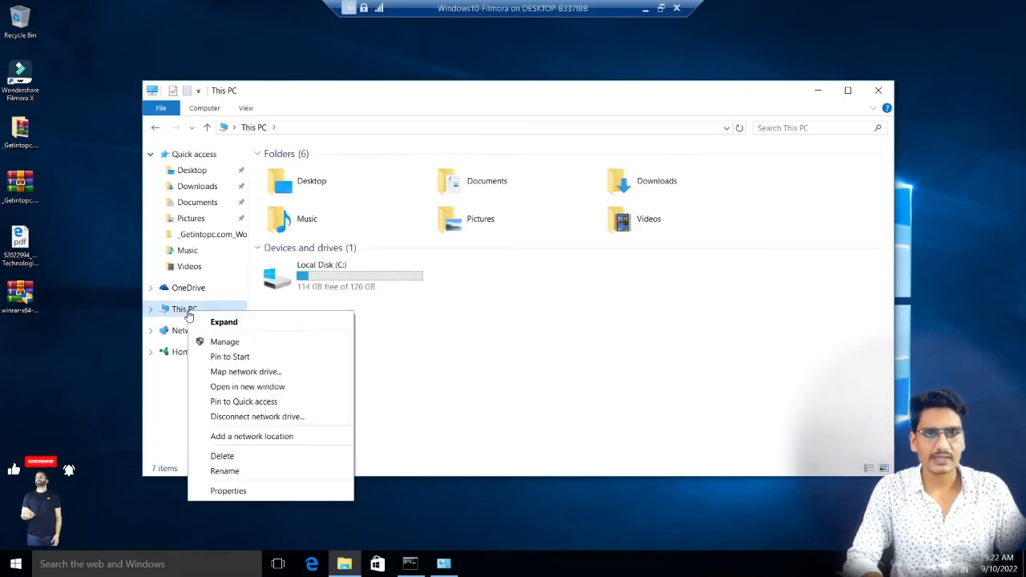
click(224, 490)
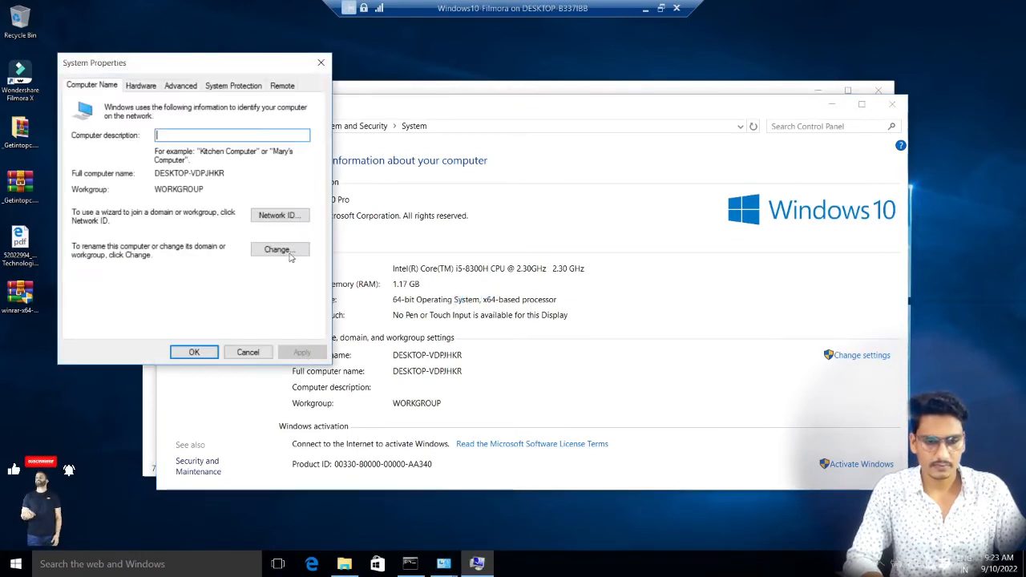
click(275, 250)
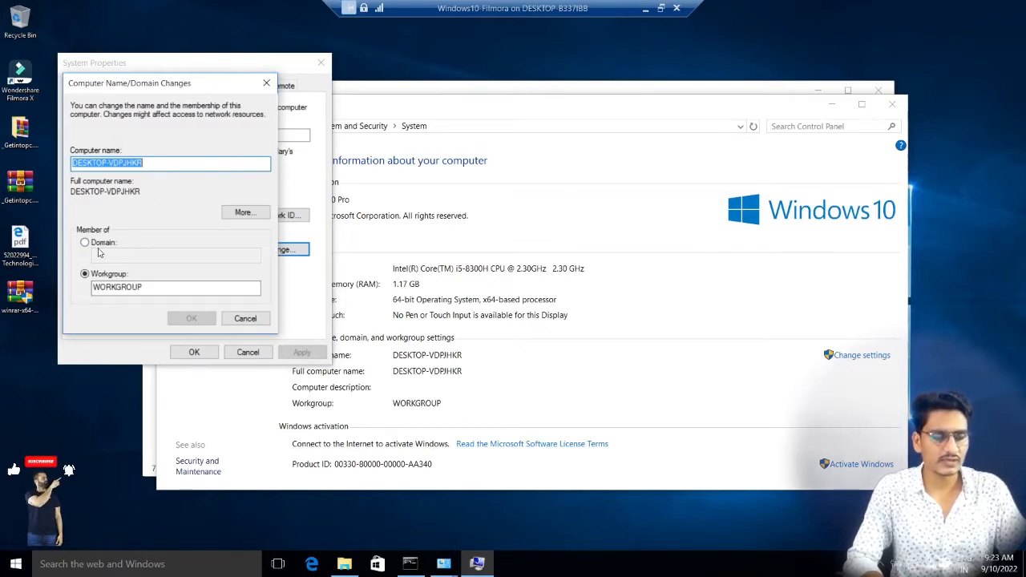
Step: Try to join the client computer to the domain spytech.com and dismiss the message
click(104, 243)
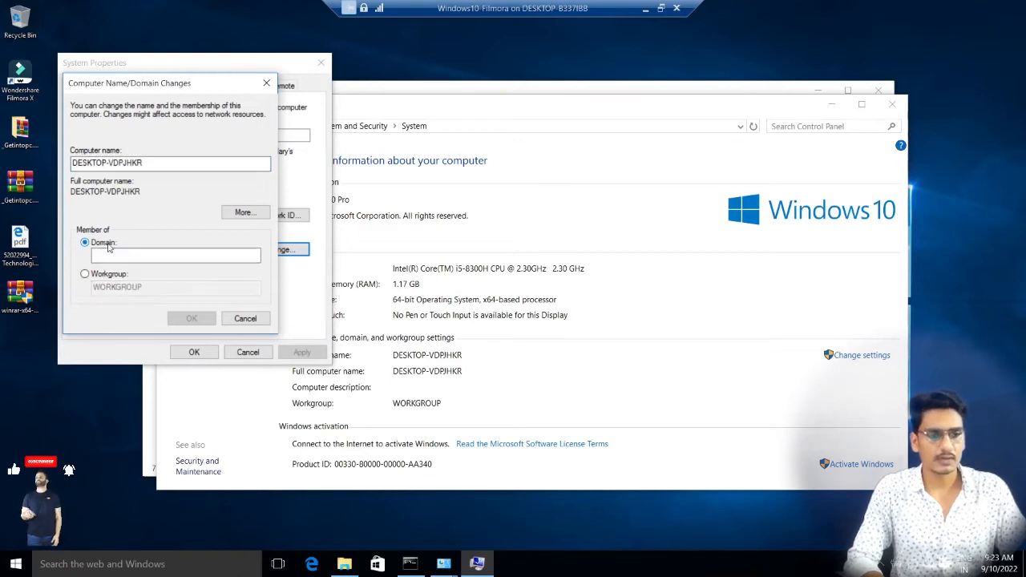
click(128, 254)
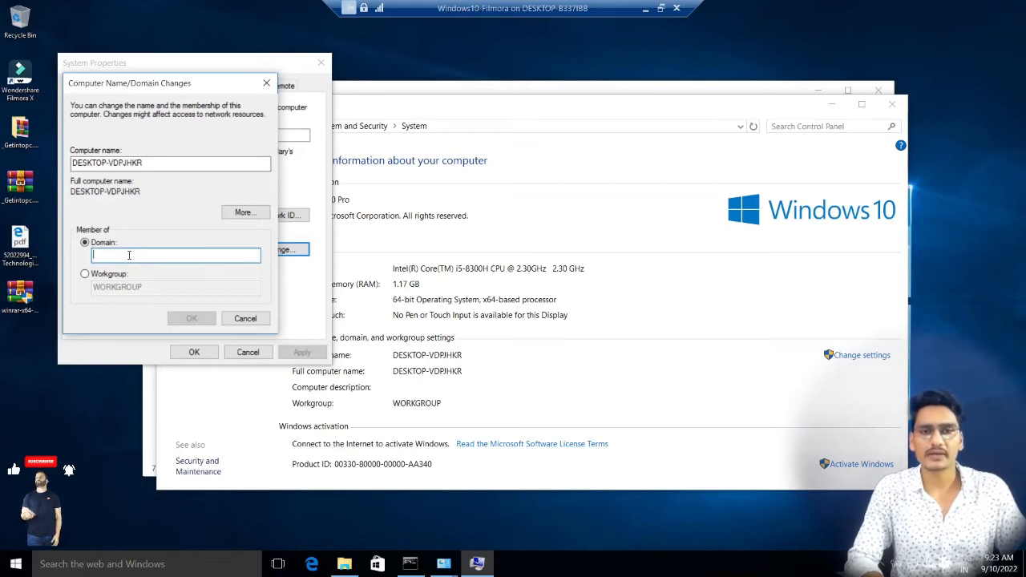
text(spytech.com)
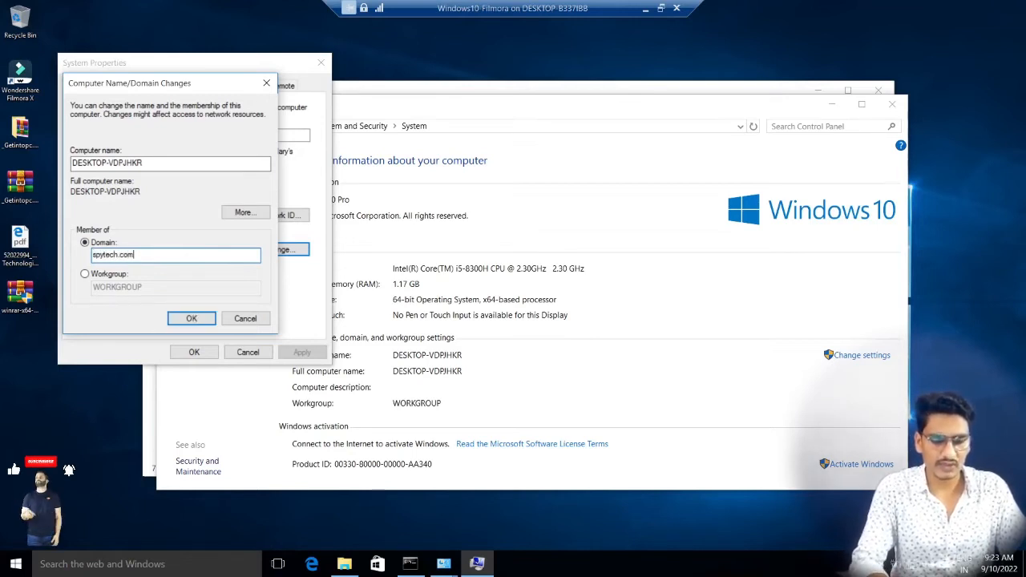
key(Return)
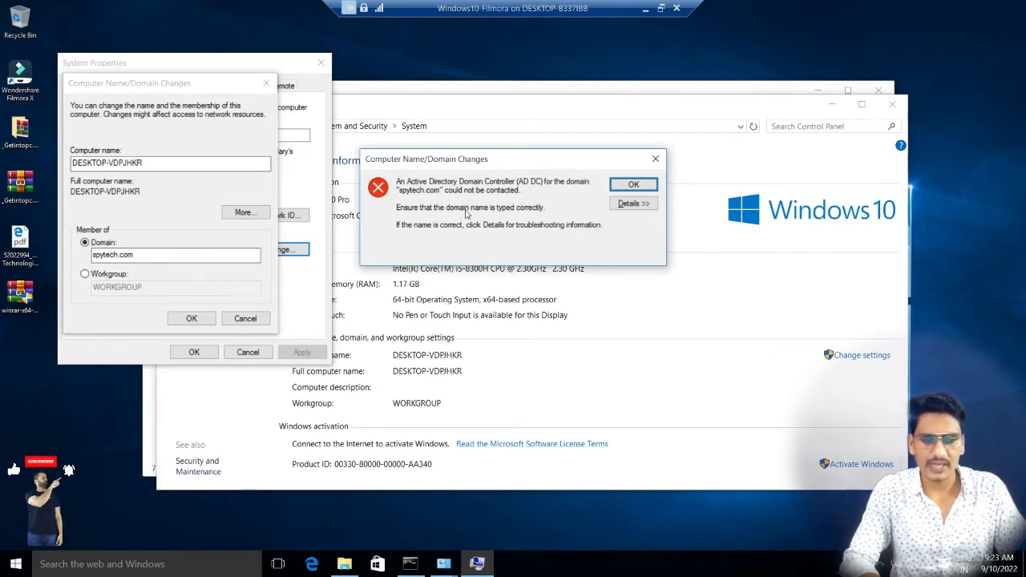
click(627, 183)
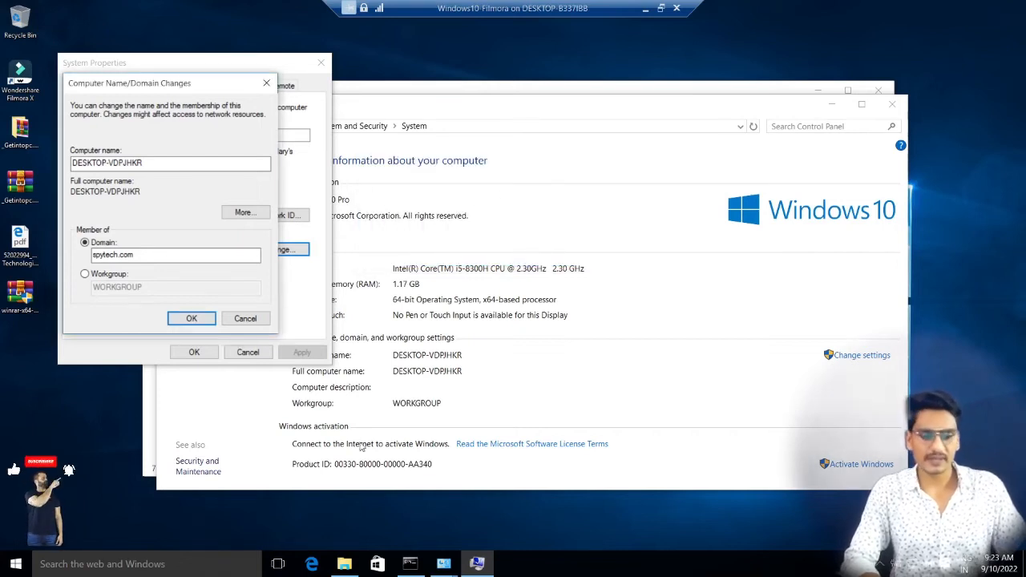
Step: Open the Internet Protocol Version 4 (TCP/IPv4) properties of the client's Ethernet adapter
click(410, 563)
click(451, 330)
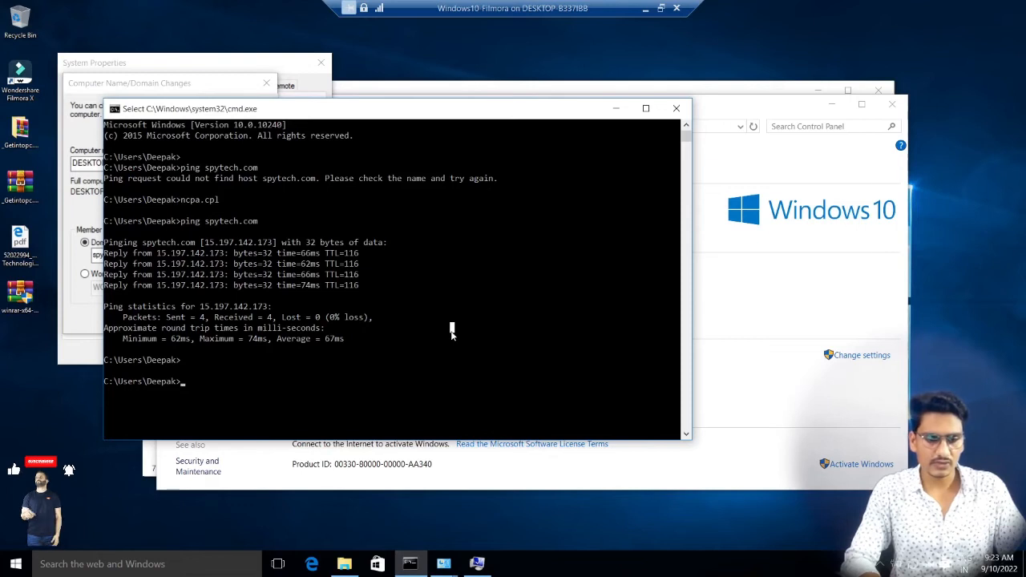
click(445, 562)
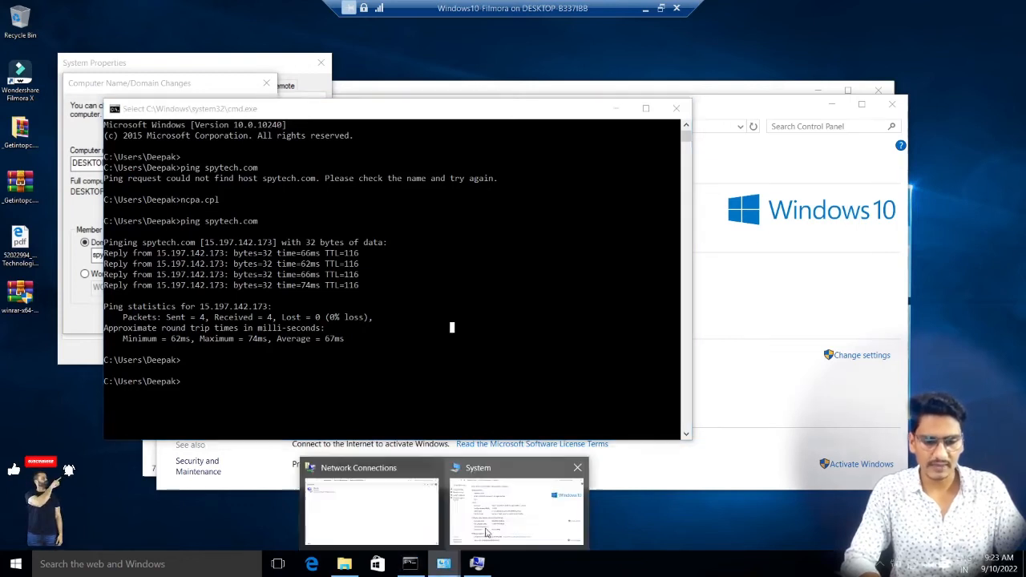
click(372, 532)
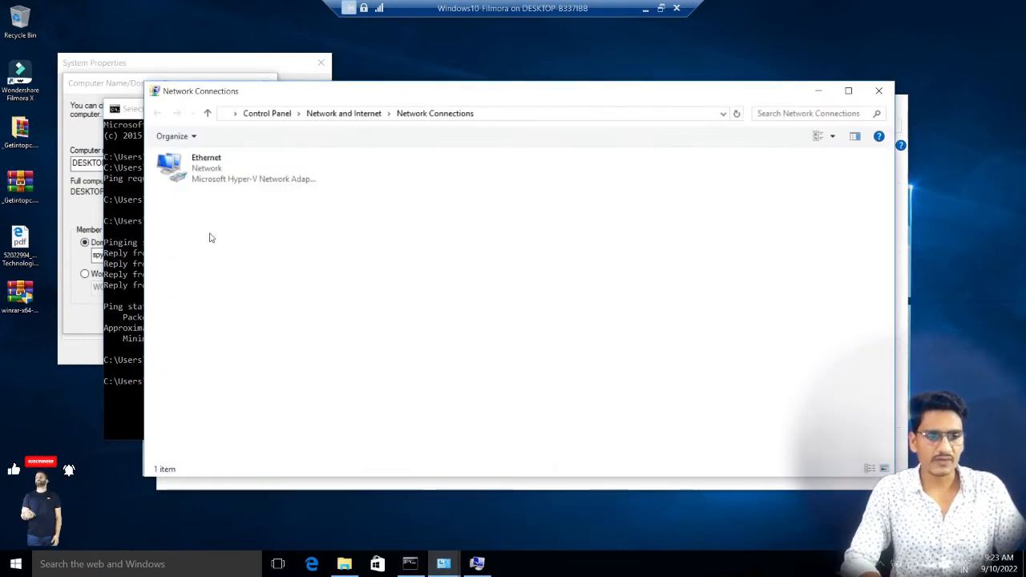
double_click(206, 186)
click(413, 392)
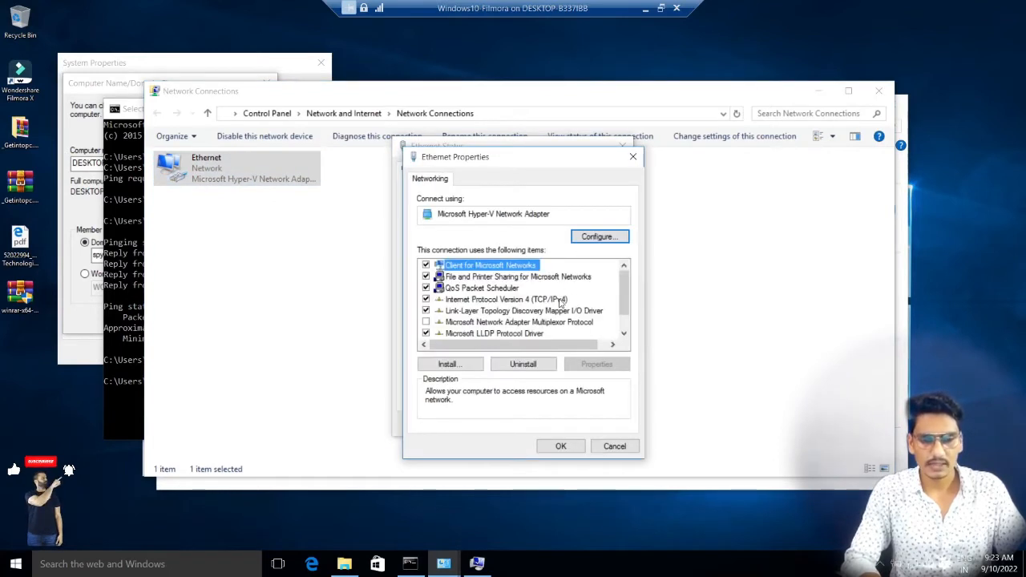
click(559, 300)
click(601, 365)
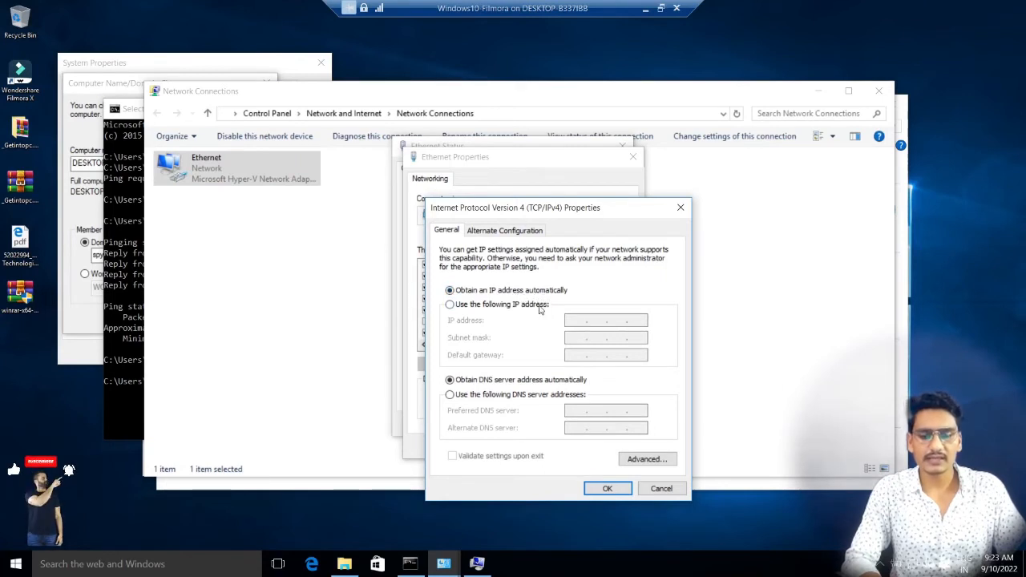
Step: Assign the static IP address 192.168.1.26 with subnet mask 255.255.255.0 and default gateway 192.168.1.1
click(539, 306)
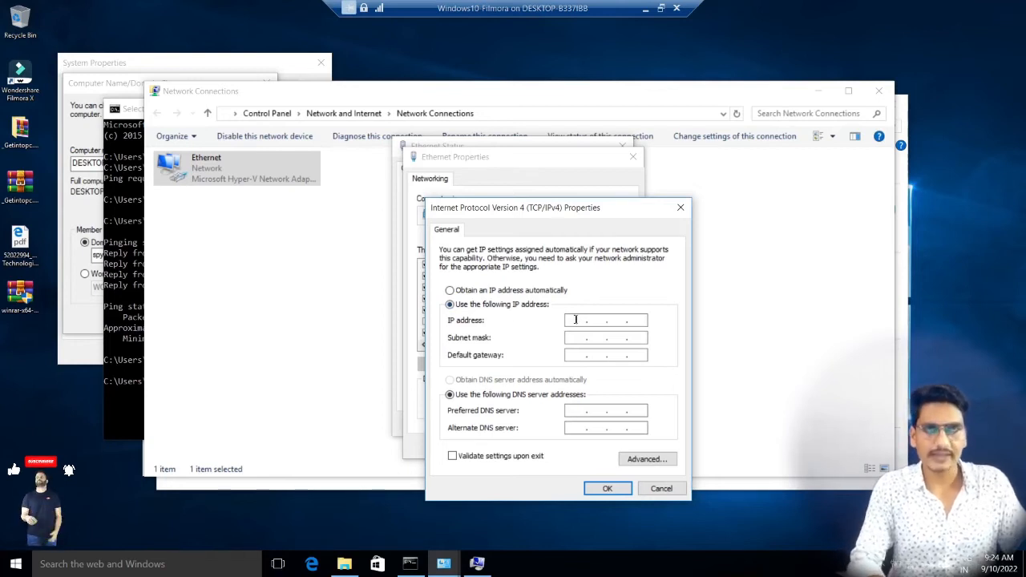
text(192 . 168 . 1 . 26)
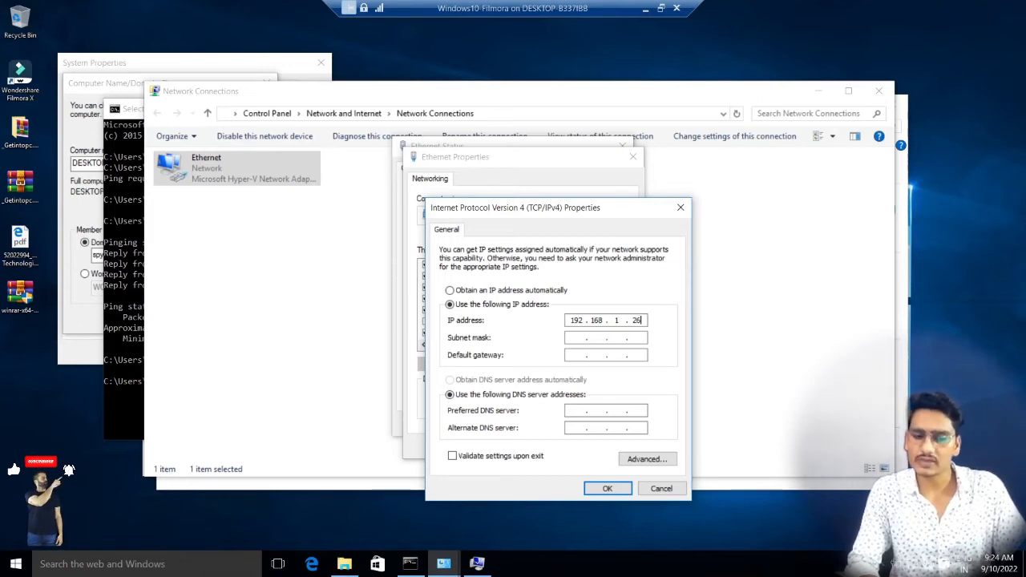
key(Tab)
key(Tab)
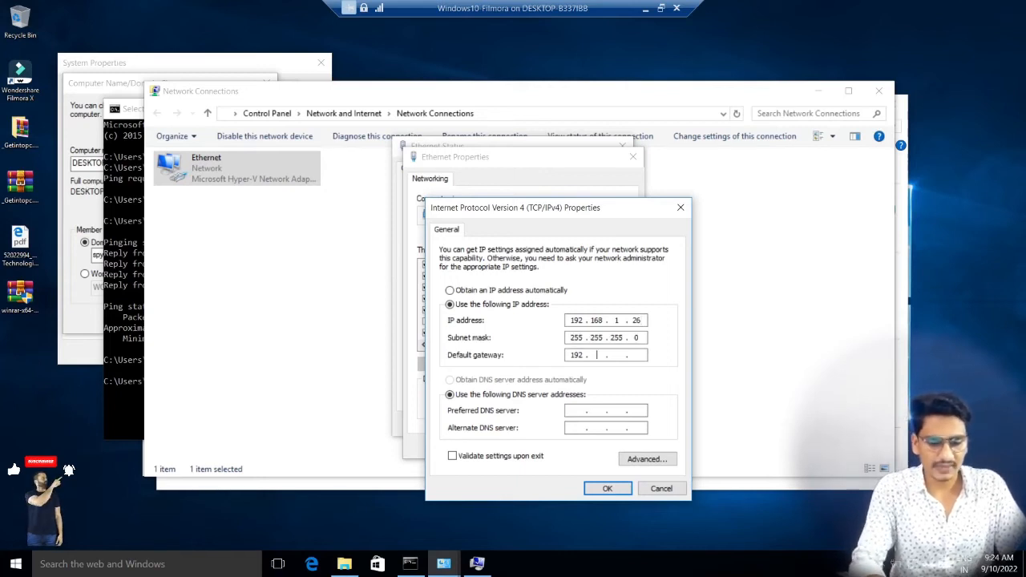
text(192 . 168)
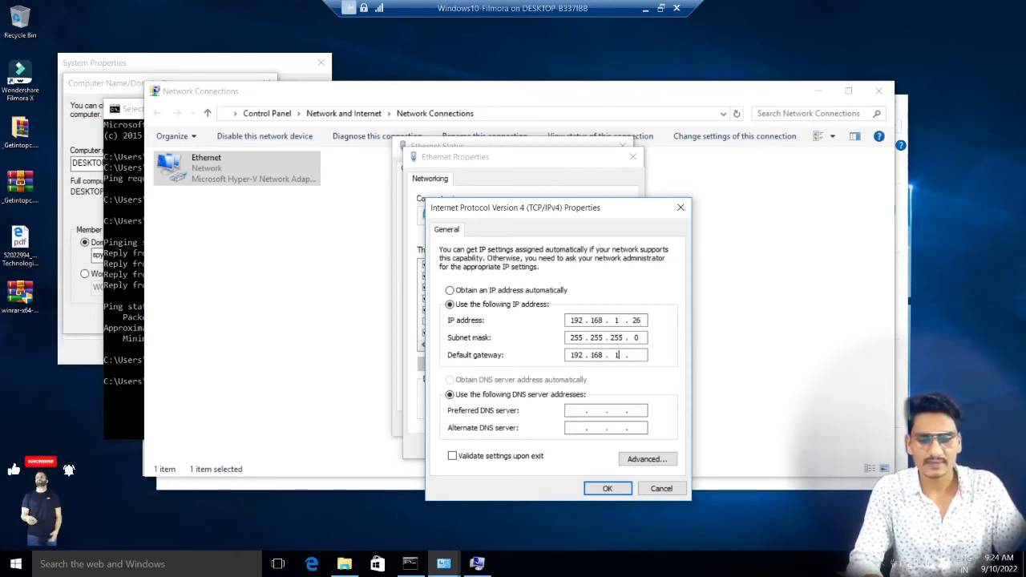
text(1 . 1)
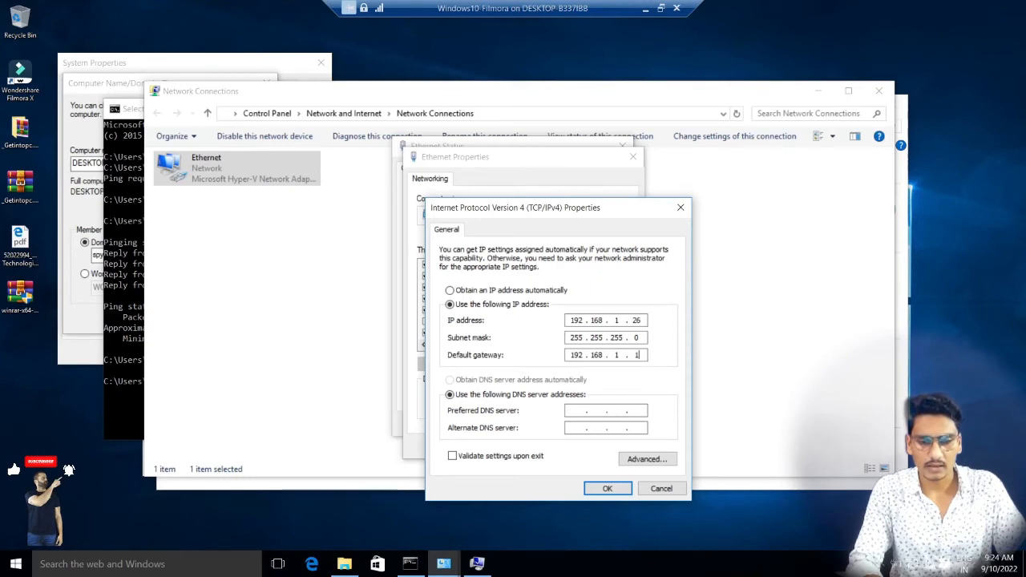
Step: Set the preferred DNS server to 192.168.1.25, apply the IPv4 settings and close the Ethernet dialogs
key(Tab)
key(Tab)
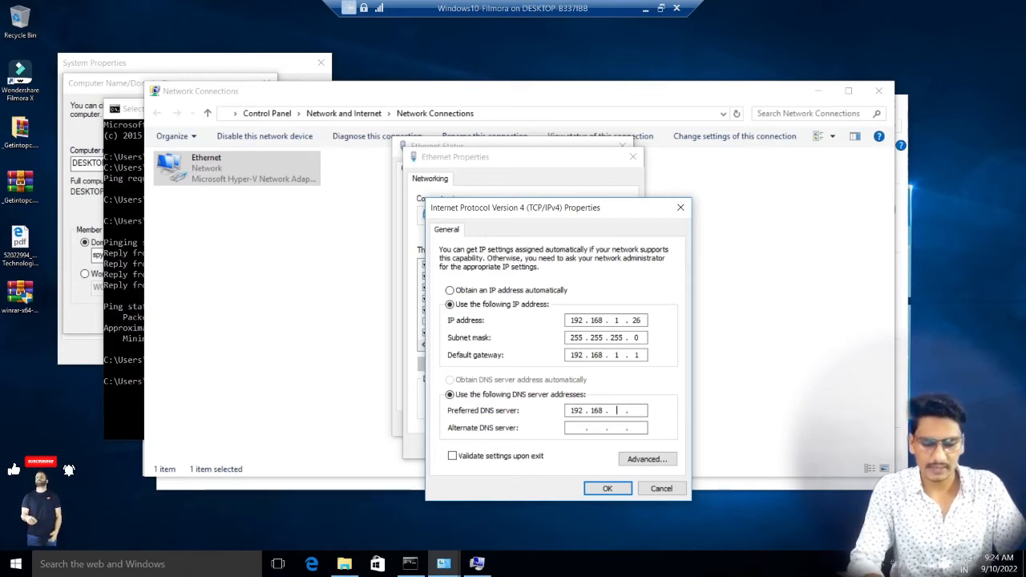
text(192 . 168 . 1 .)
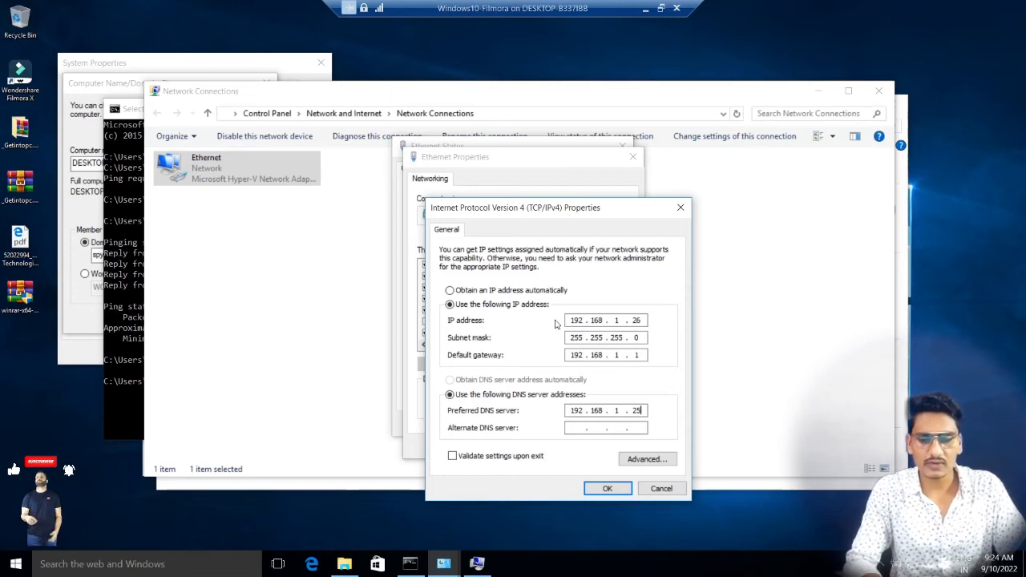
click(608, 490)
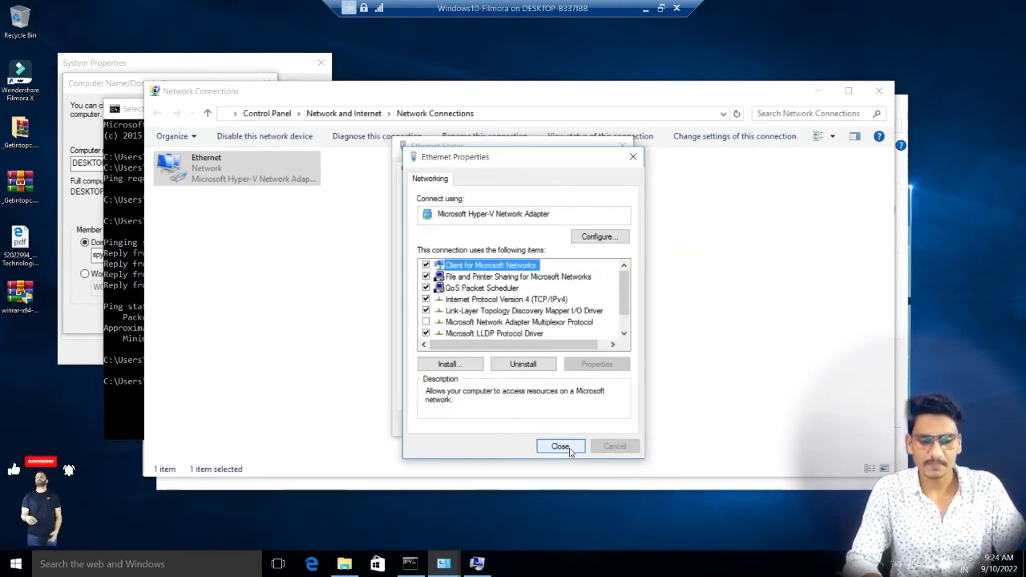
click(566, 447)
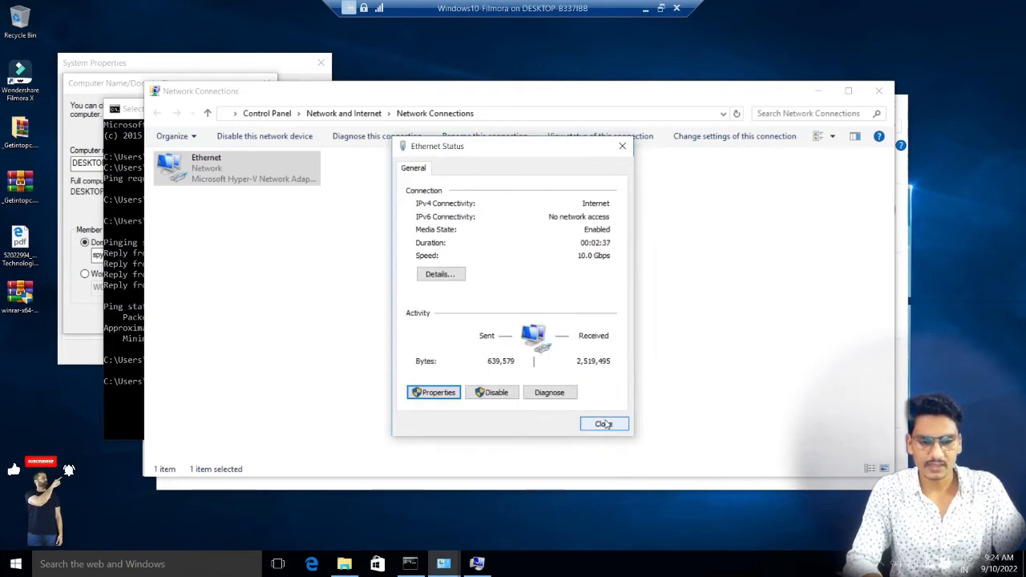
click(604, 424)
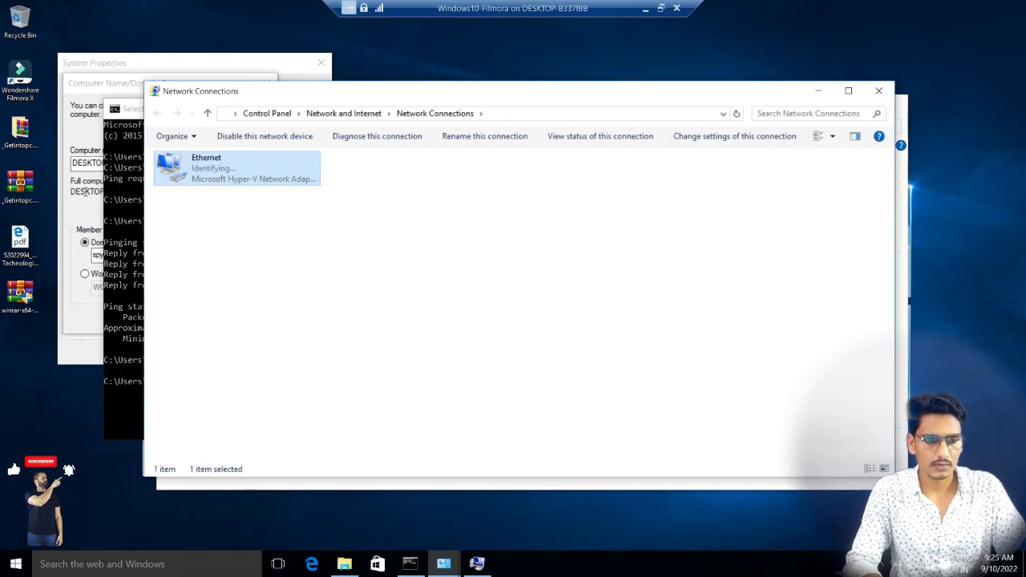
Step: Join the client computer to the domain spytech.com, authorizing it with the administrator account and its password
click(73, 193)
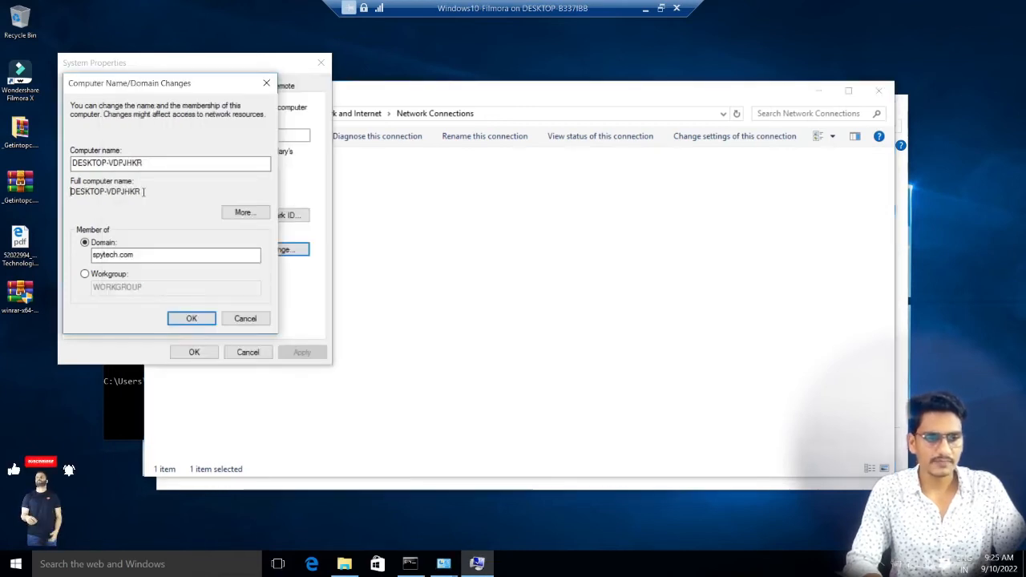
click(192, 320)
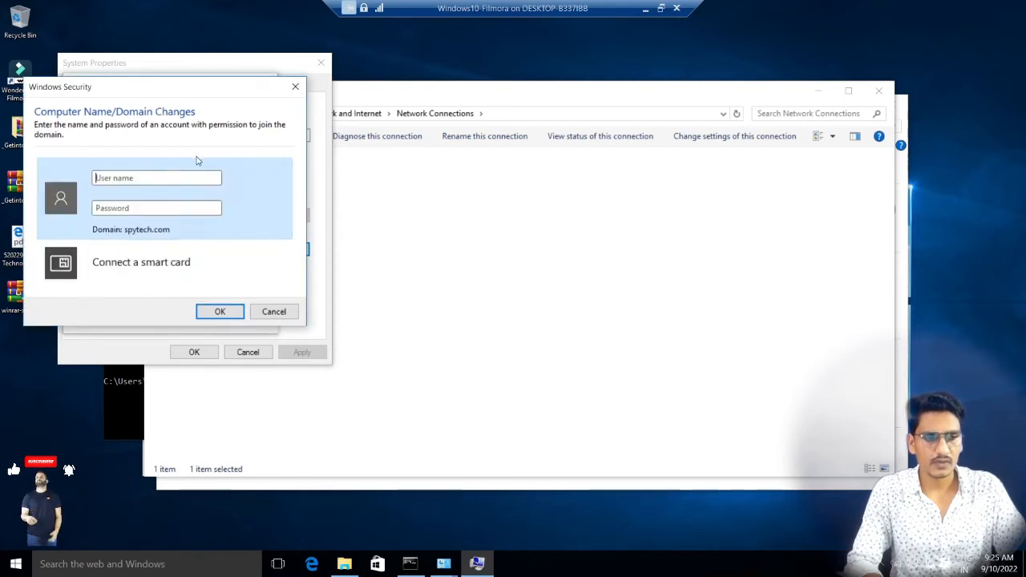
click(149, 182)
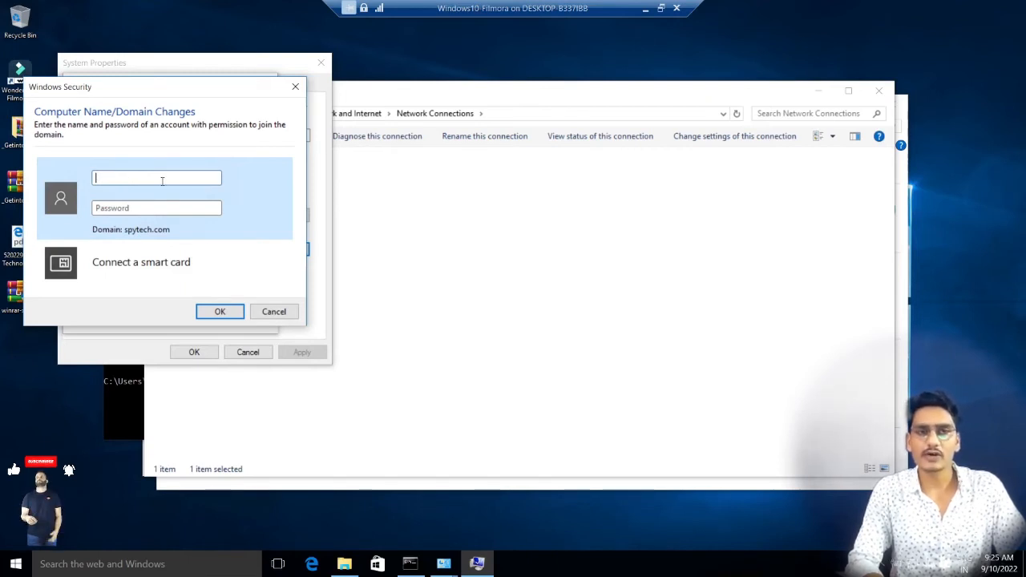
text(a)
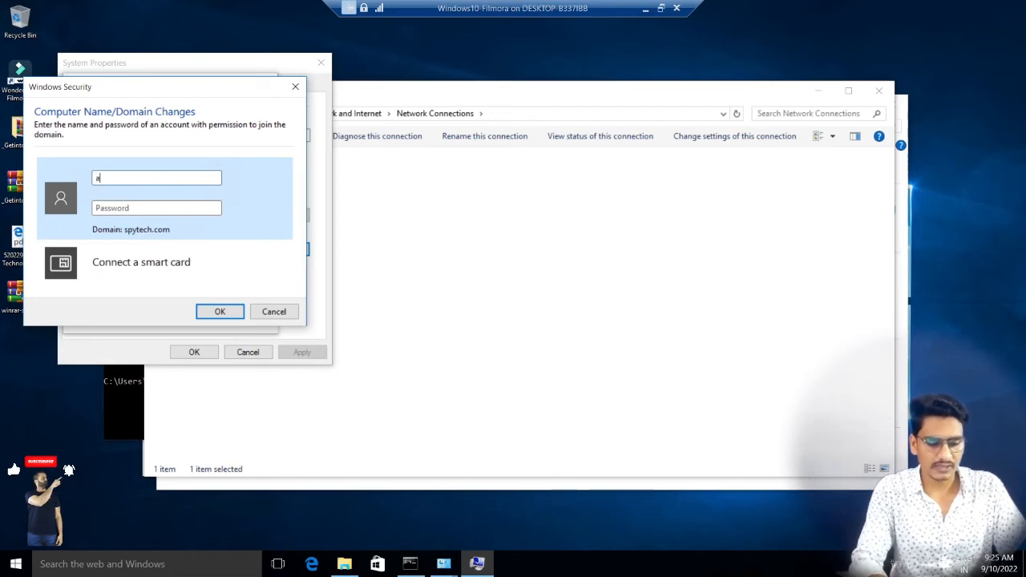
text(dministrator•••••)
key(Return)
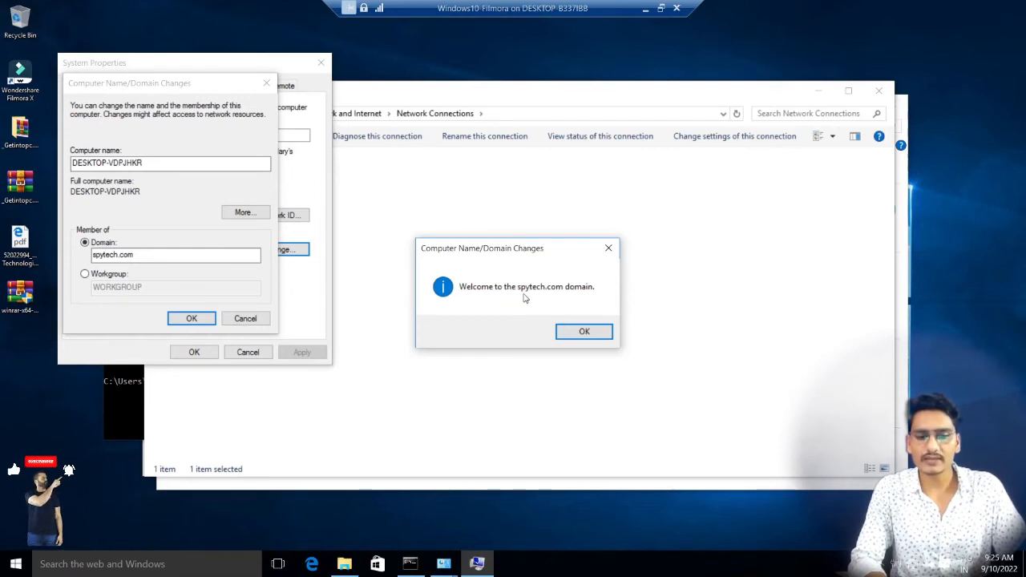
Step: Acknowledge the domain change messages, close System Properties and restart the client computer
click(585, 331)
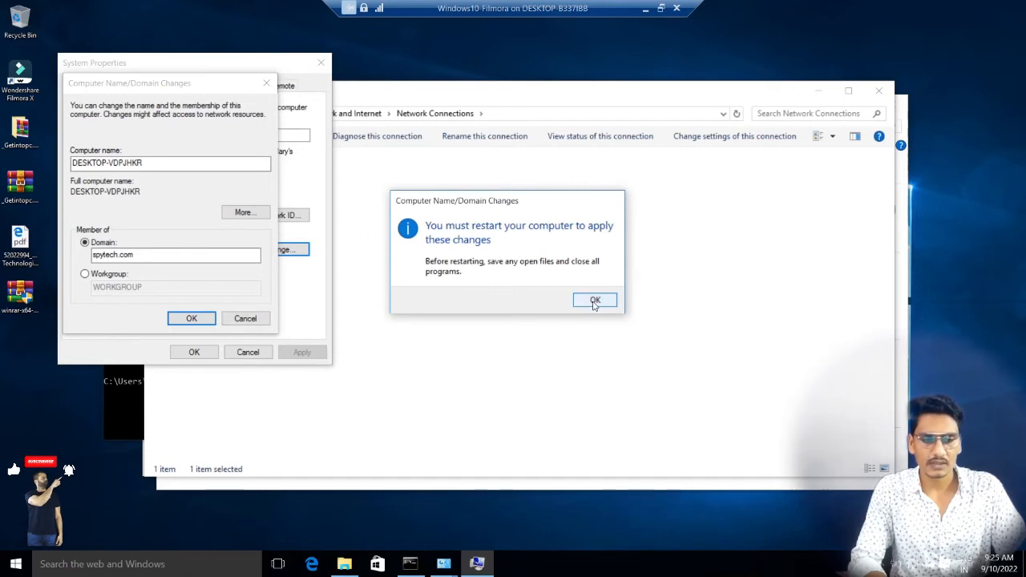
click(593, 300)
click(210, 353)
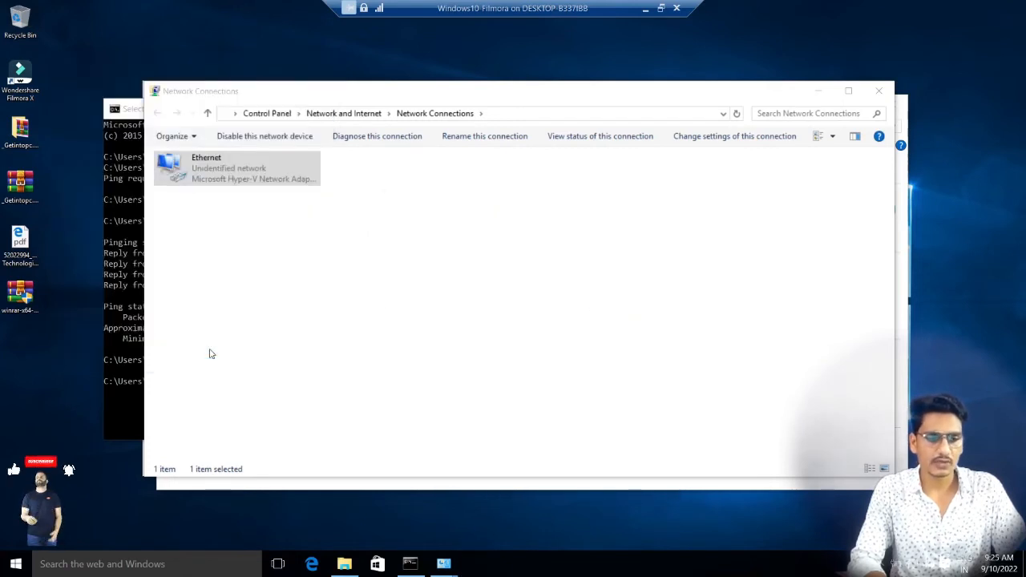
click(521, 295)
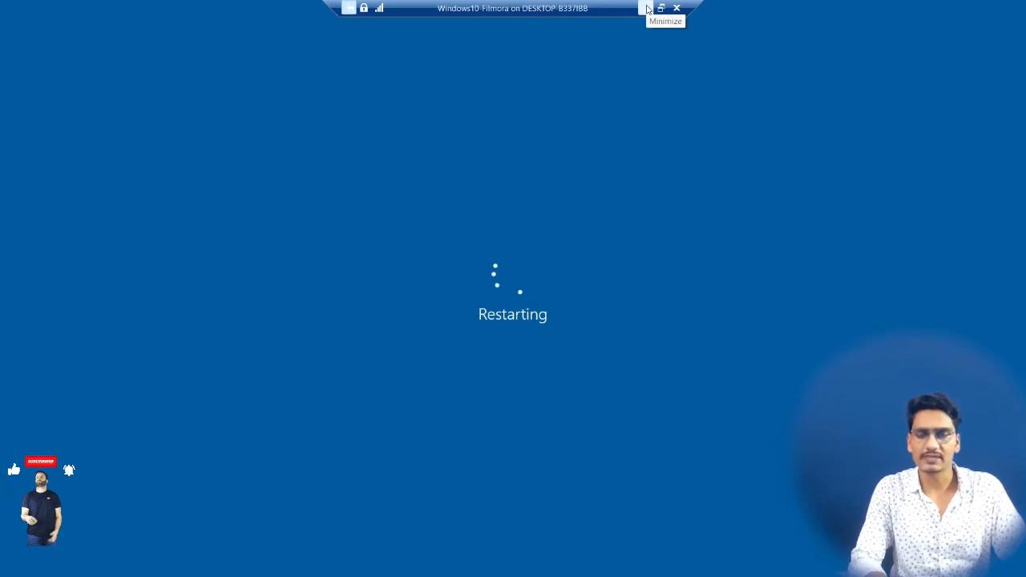
Step: Switch to the ServerOS2016 virtual machine and open Active Directory Users and Computers from Server Manager
click(647, 9)
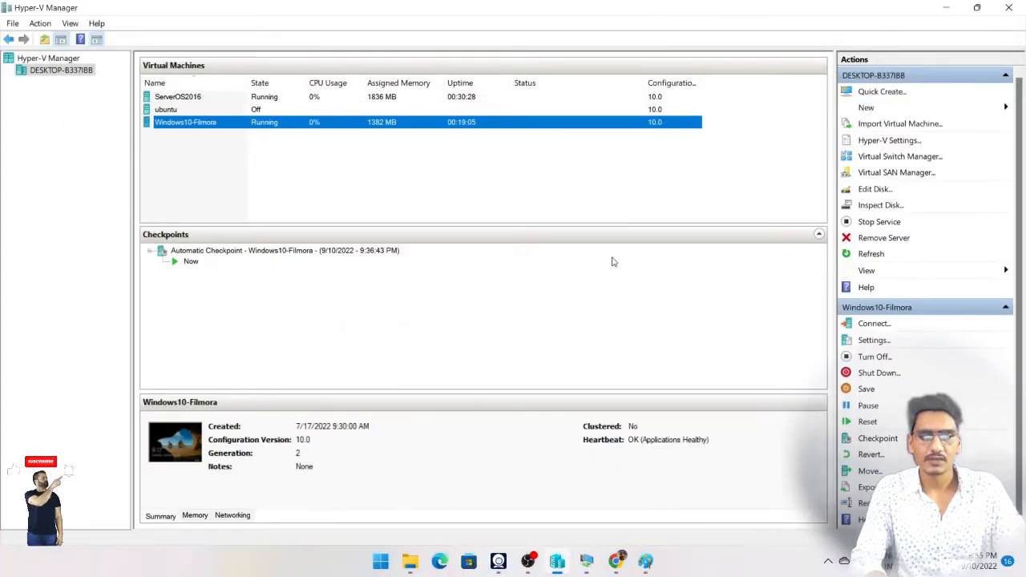
mouse_move(592, 563)
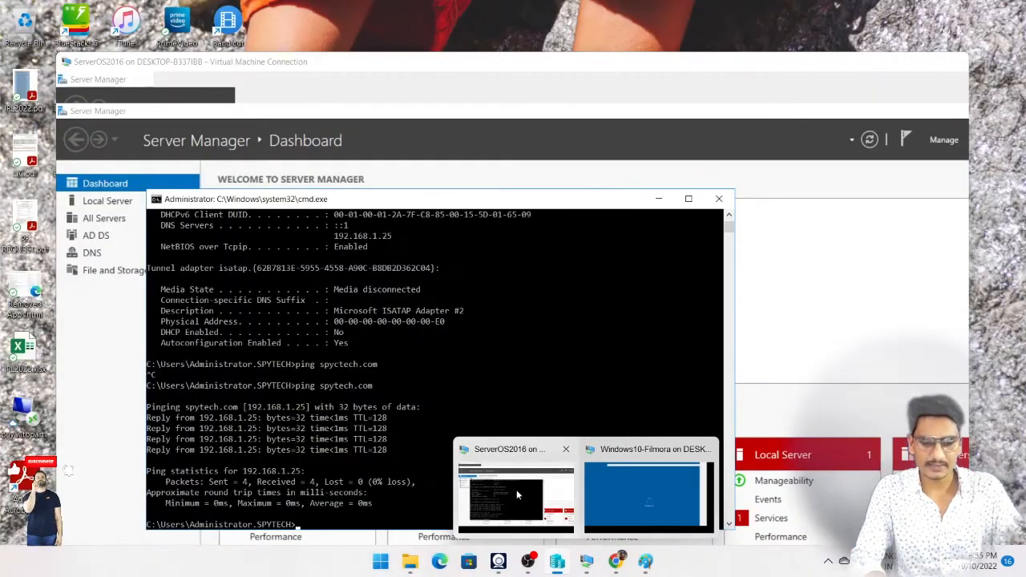
click(516, 490)
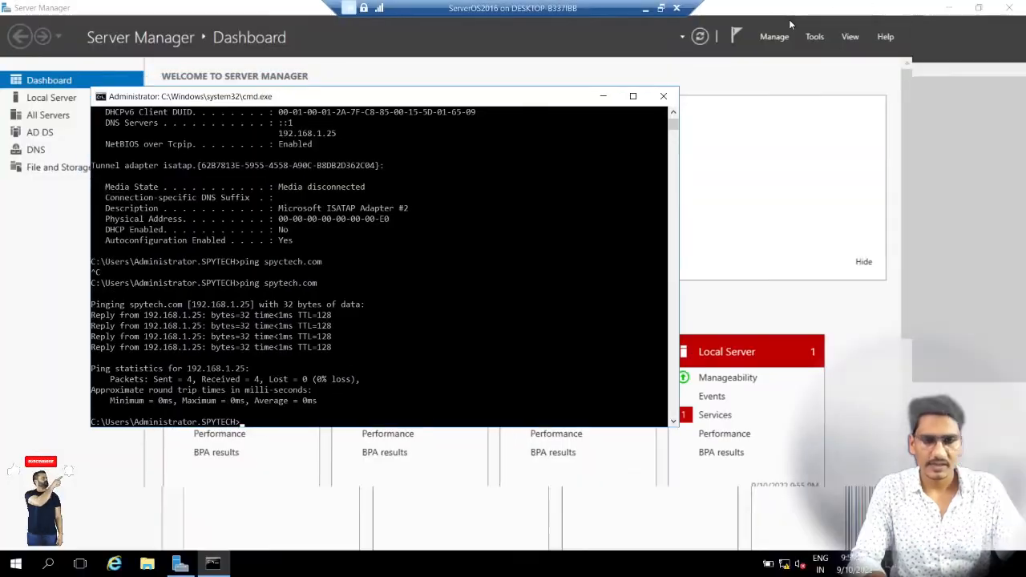
click(921, 67)
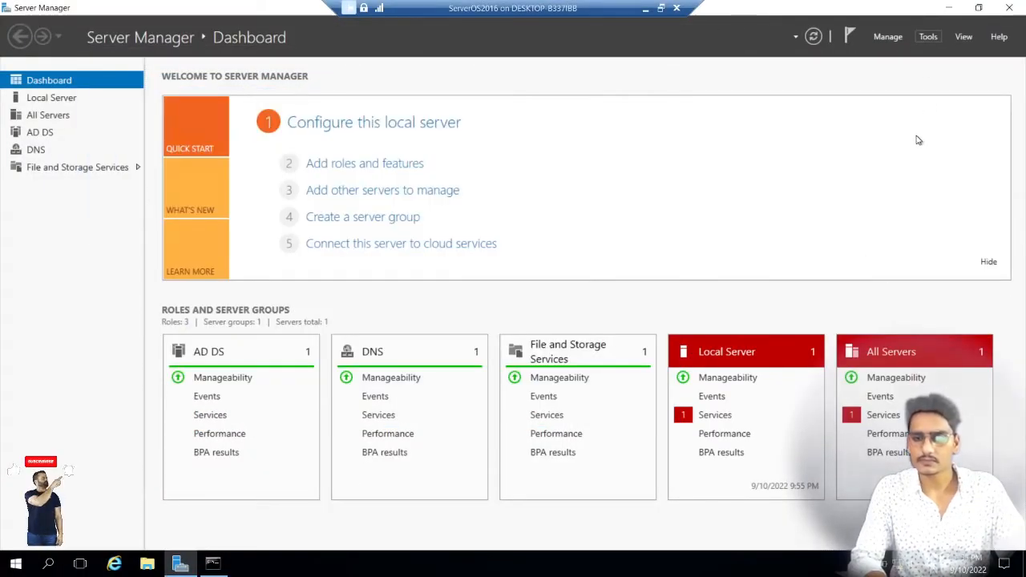
click(928, 37)
click(905, 118)
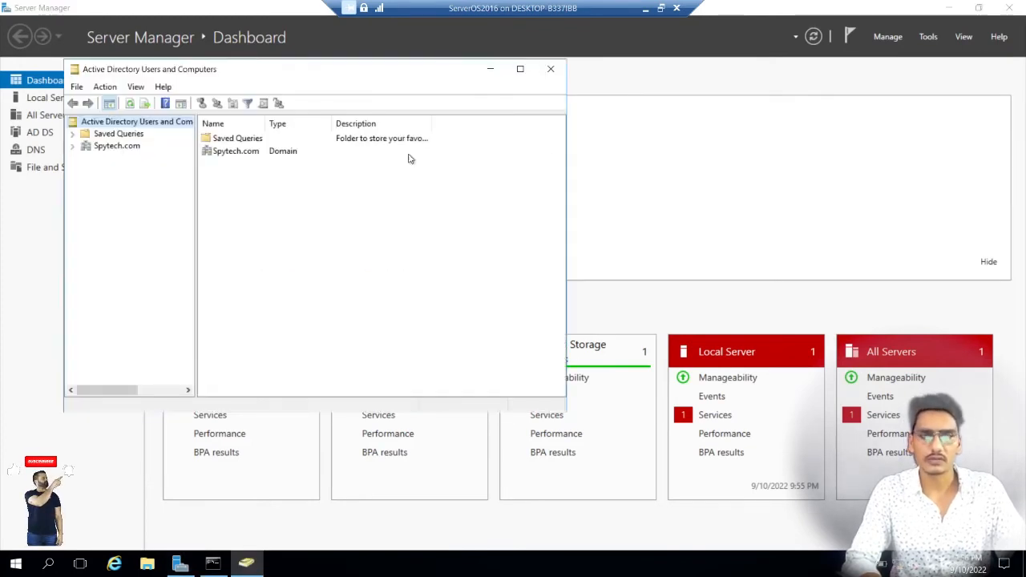
Step: Start creating a new user in the IT organizational unit under NewDelhi in the Spytech.com domain
click(73, 146)
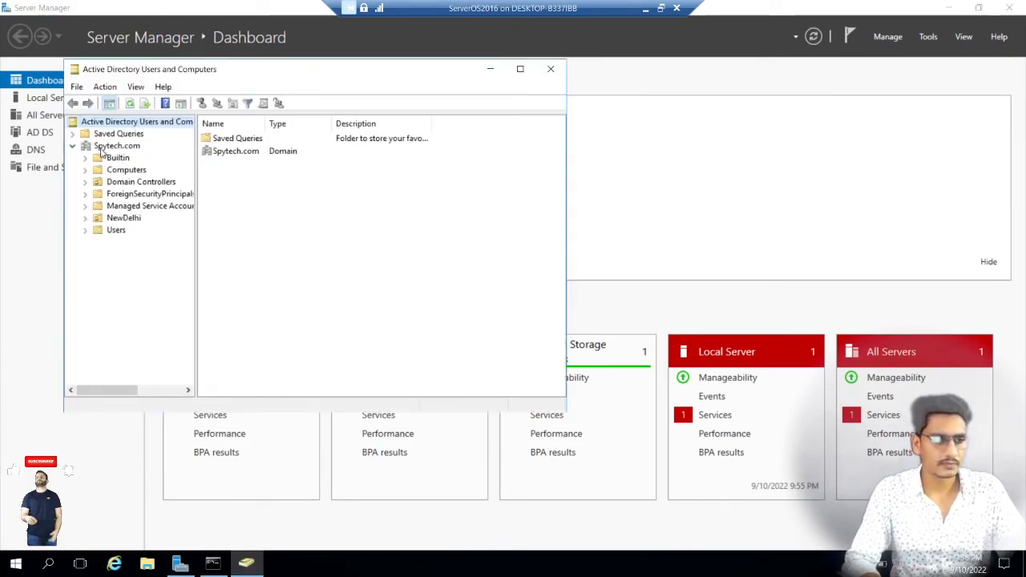
click(108, 146)
click(115, 230)
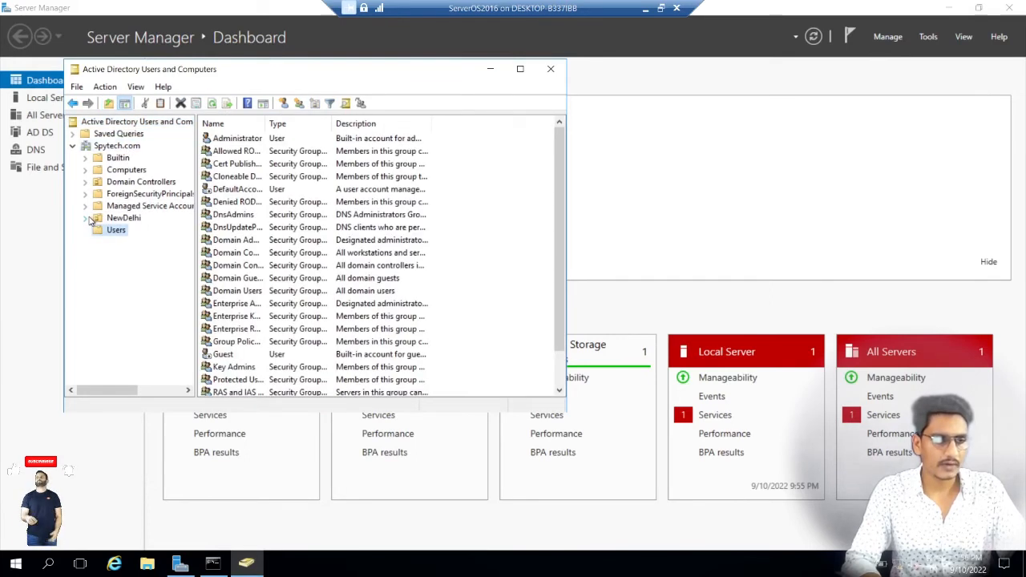
click(86, 218)
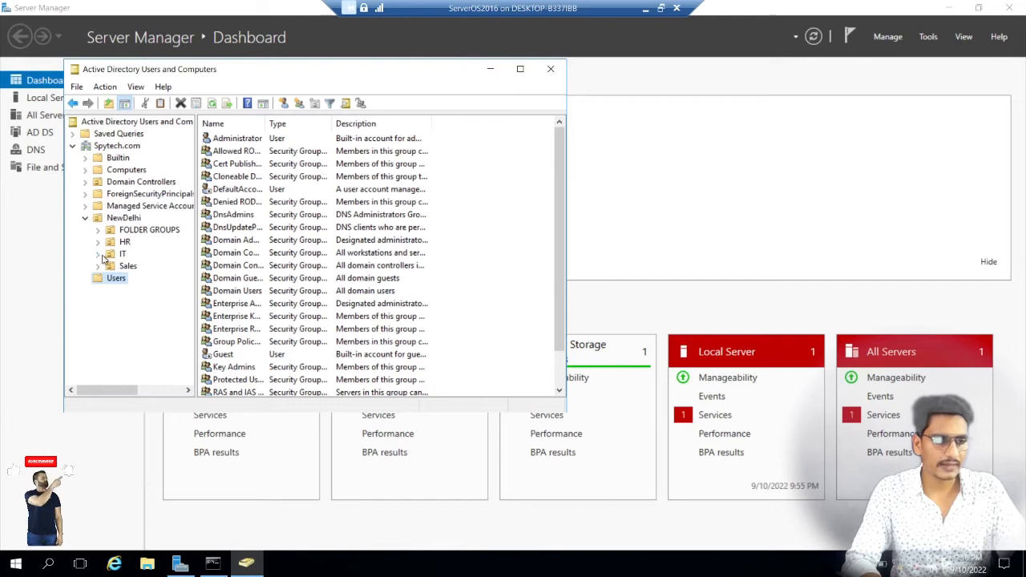
click(121, 255)
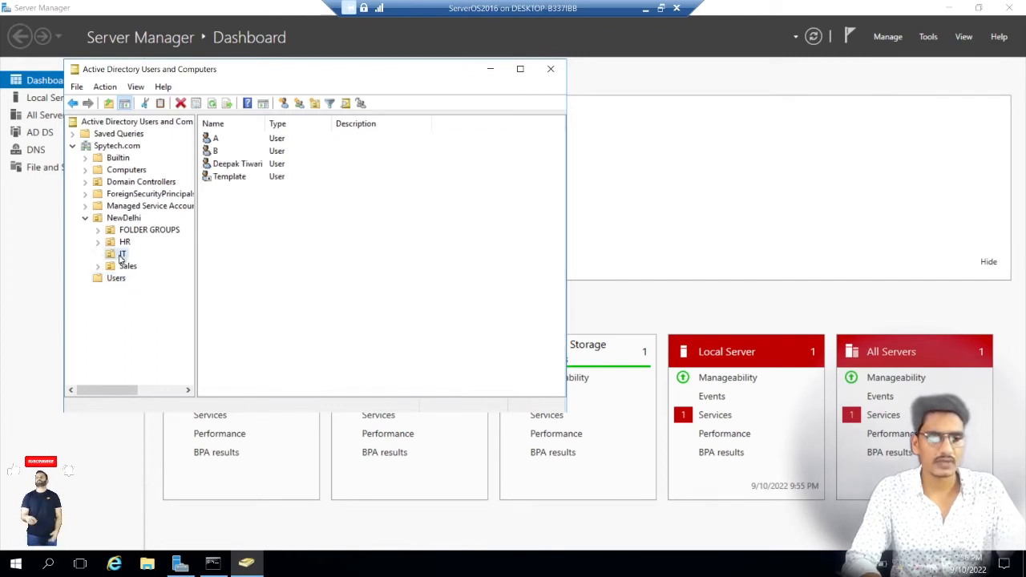
right_click(121, 255)
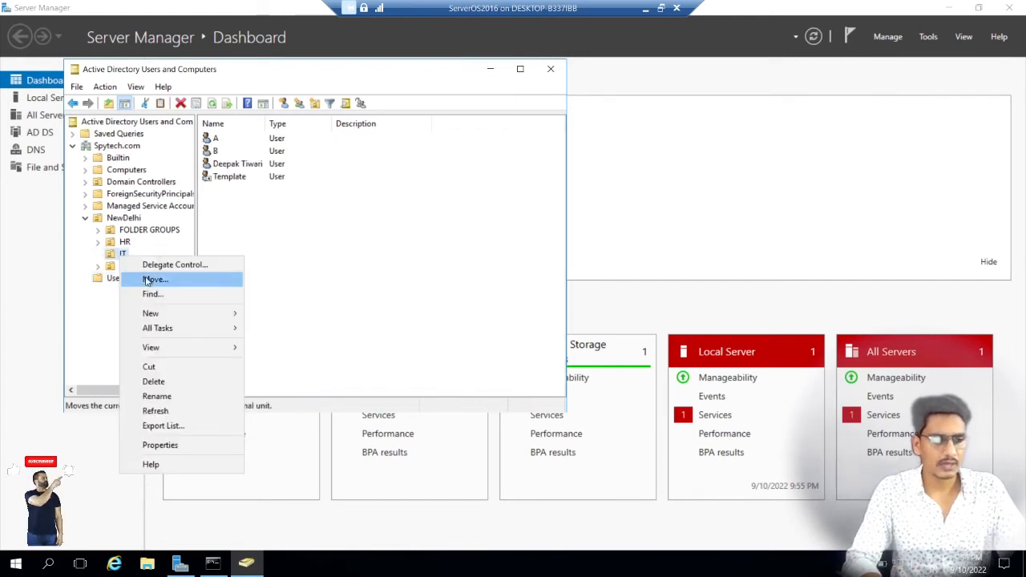
mouse_move(189, 319)
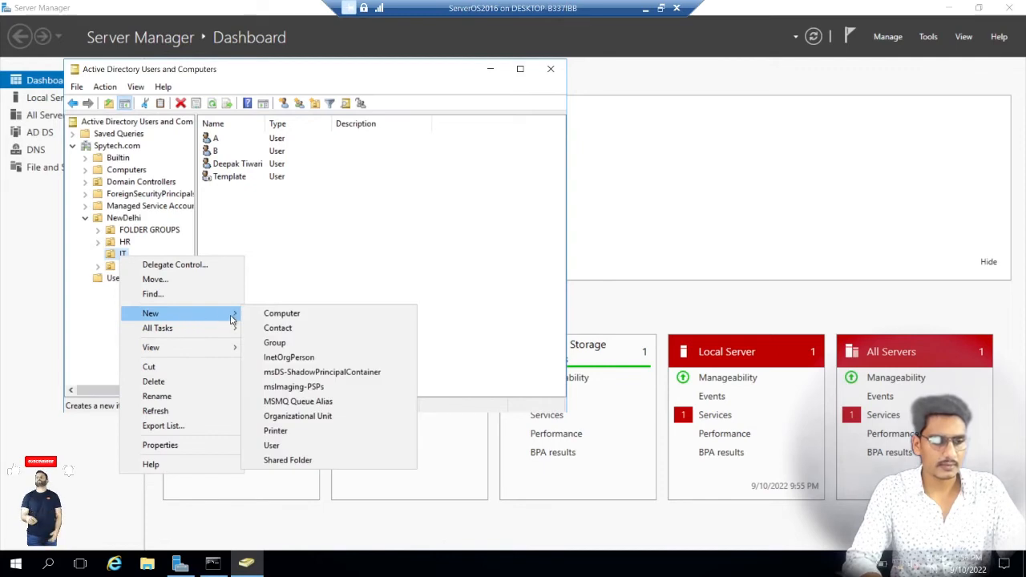
click(305, 447)
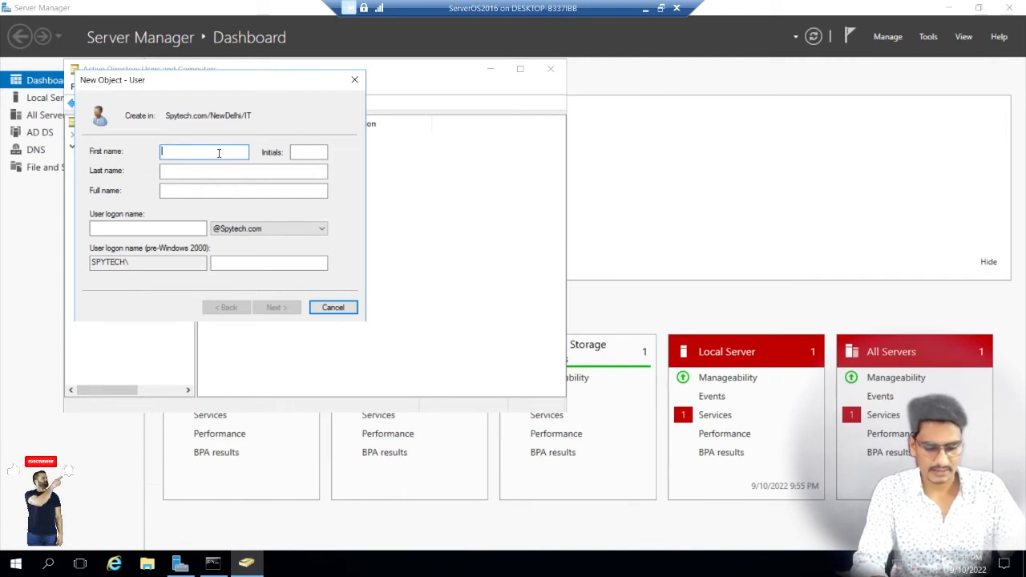
Step: Enter first name test, last name user and logon name test.user, and continue to the password settings
text(test)
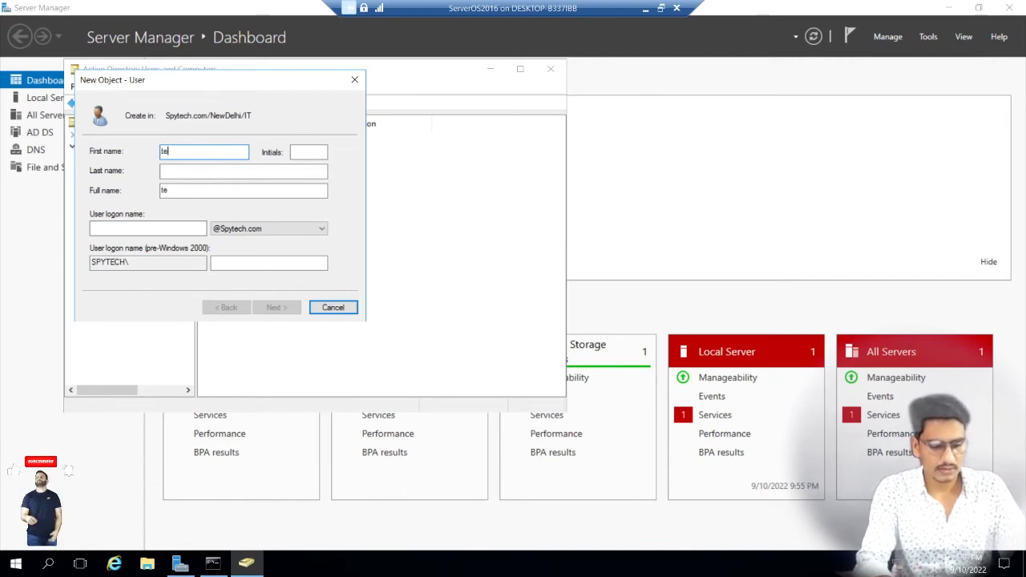
key(Tab)
key(Tab)
text(user)
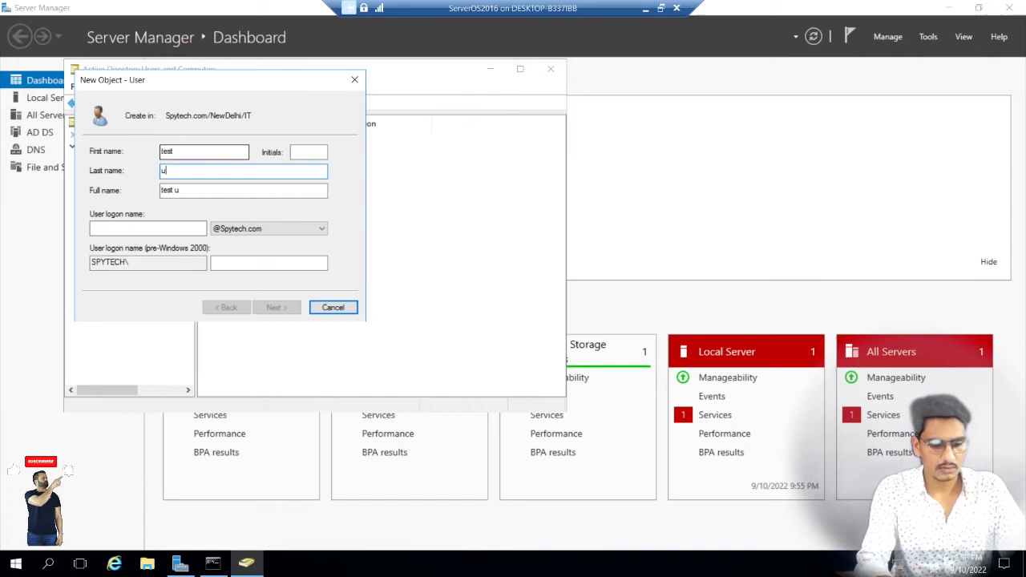
key(Tab)
key(Tab)
text(test.u)
text(ser)
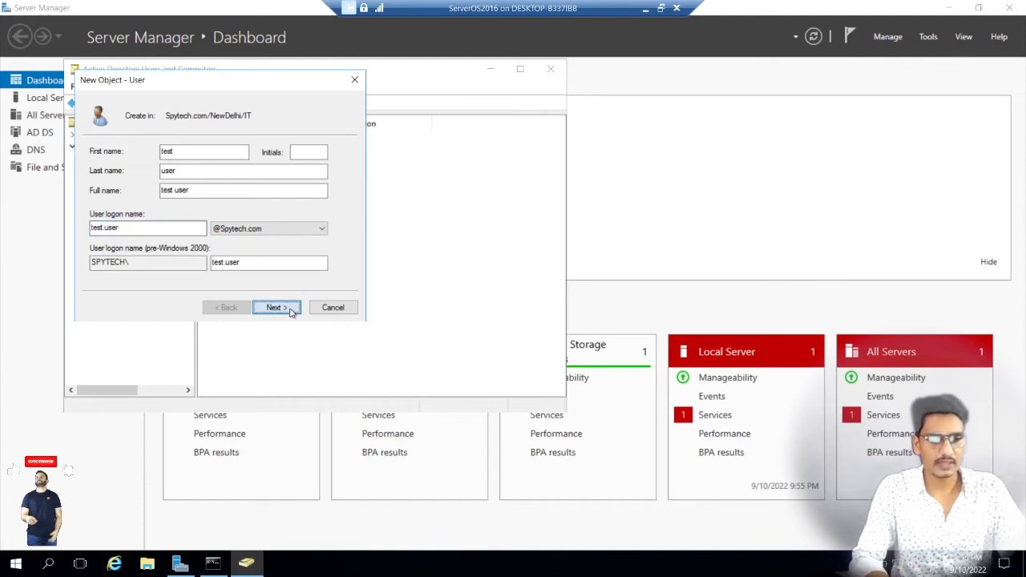
click(289, 310)
Step: Replace the forced password change with User cannot change password, and enter and confirm the account password
click(146, 195)
click(144, 211)
click(252, 152)
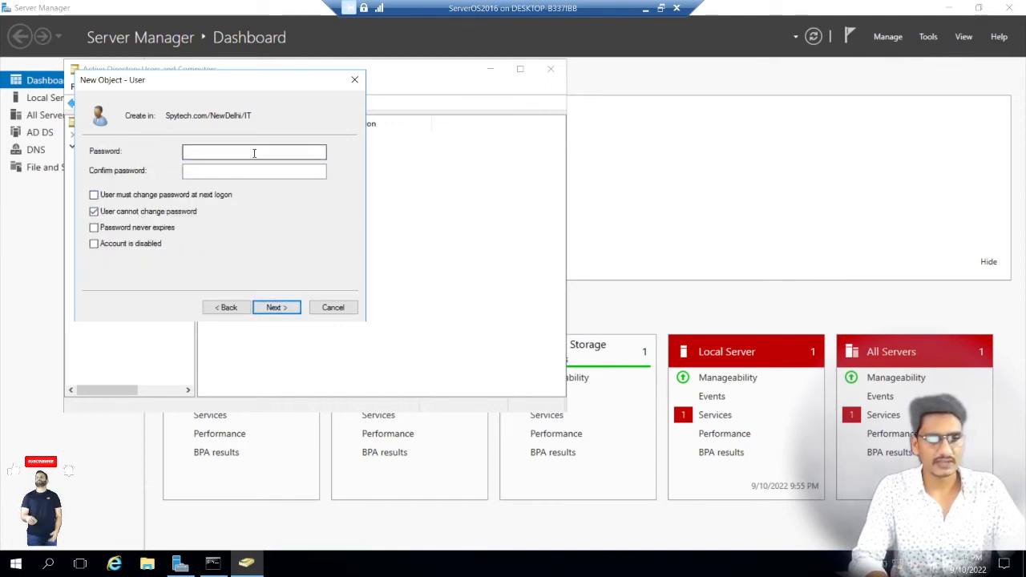
text(•••••••••)
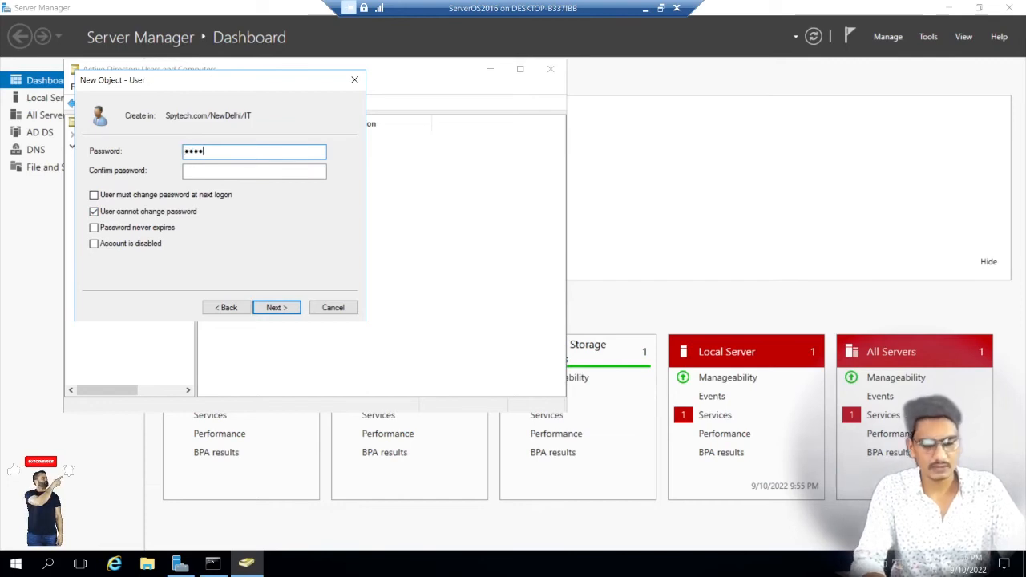
key(Tab)
text(•••••••••)
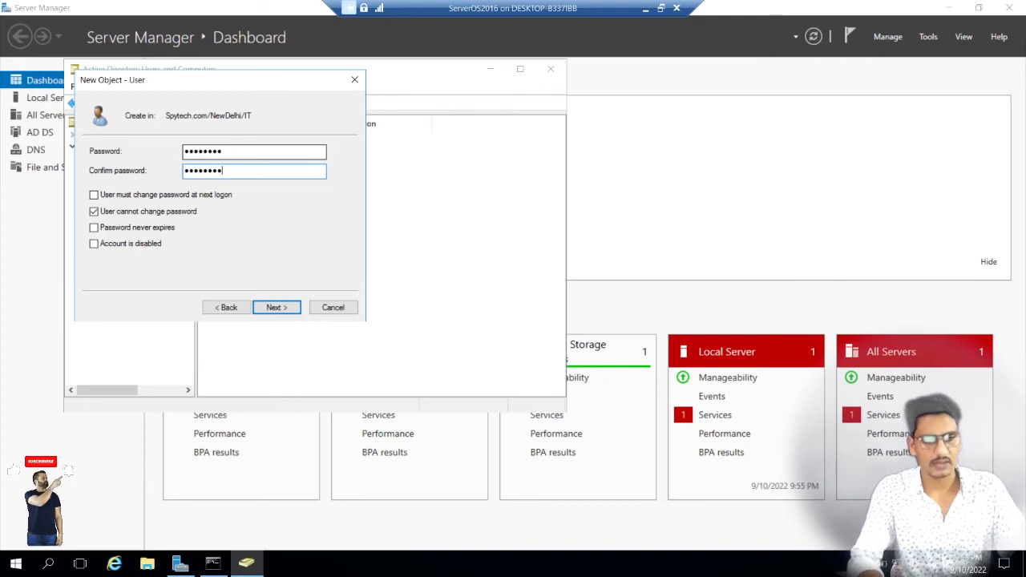
click(284, 310)
Step: Go back to the password options, require a password change at next logon instead of forbidding changes, and finish creating the user
click(228, 307)
click(94, 211)
click(94, 195)
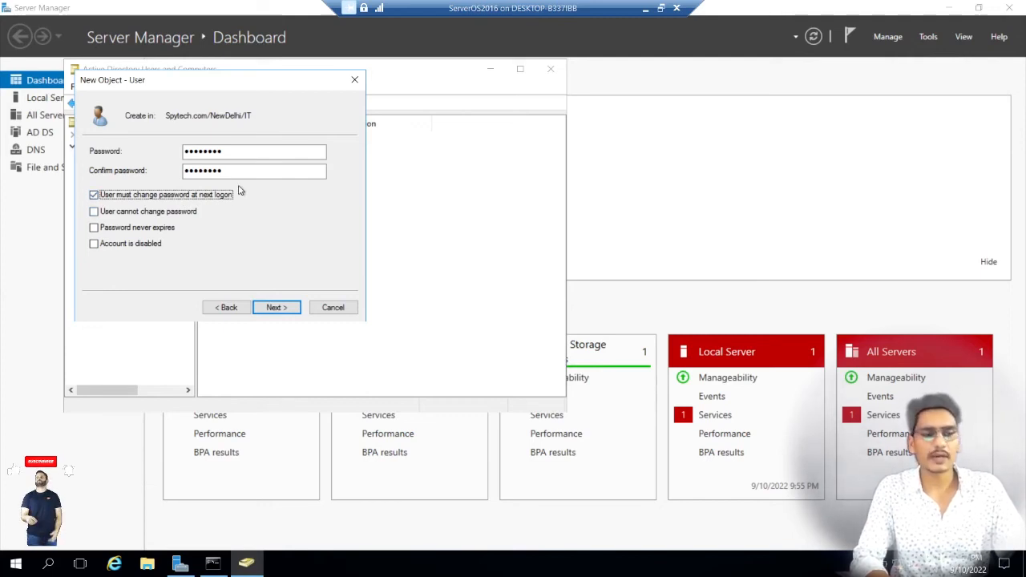
click(275, 308)
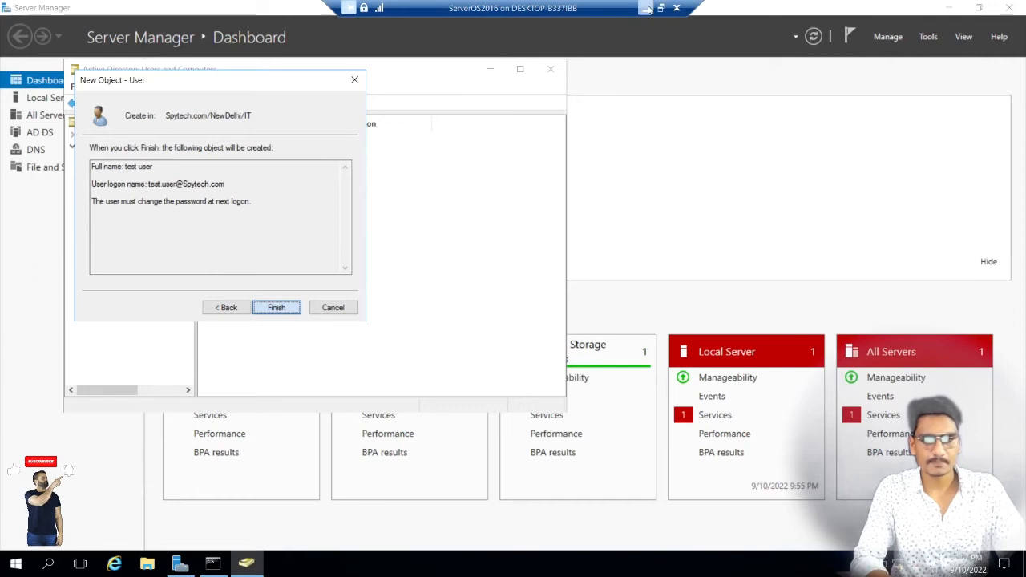
key(Return)
Step: Check the restart progress of the Windows10-Filmora virtual machine and return to Hyper-V Manager
click(646, 9)
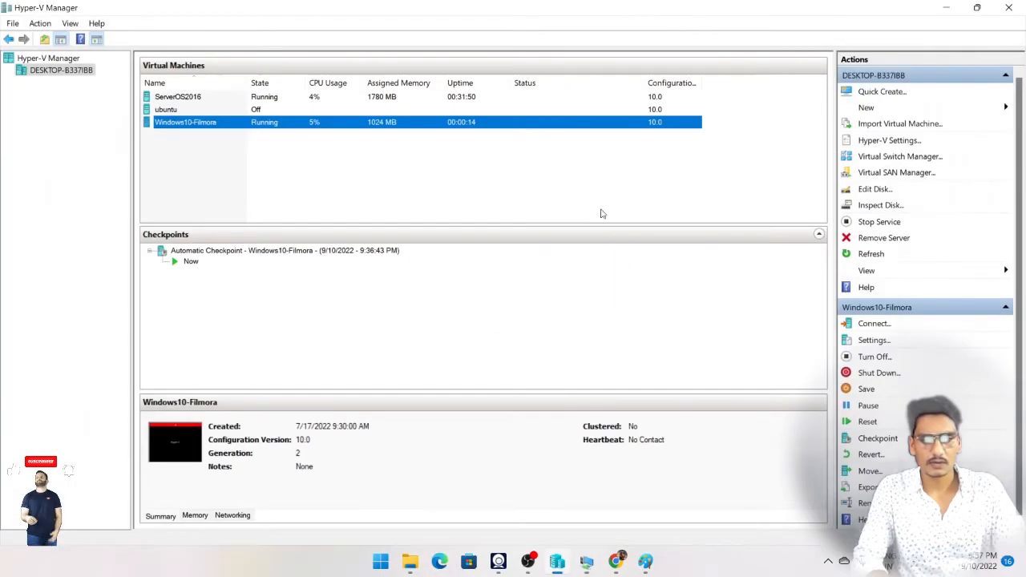
mouse_move(589, 563)
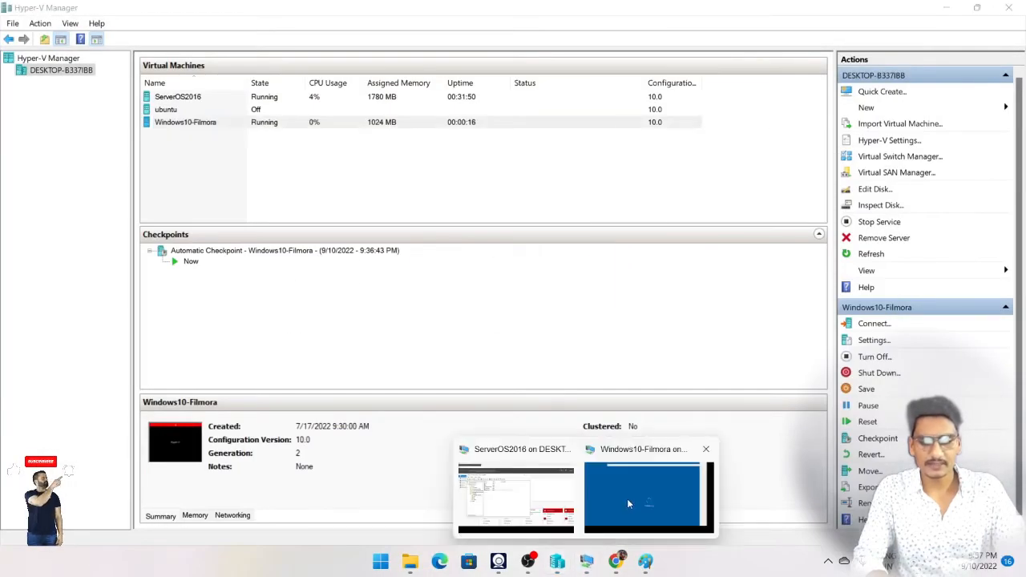
click(627, 498)
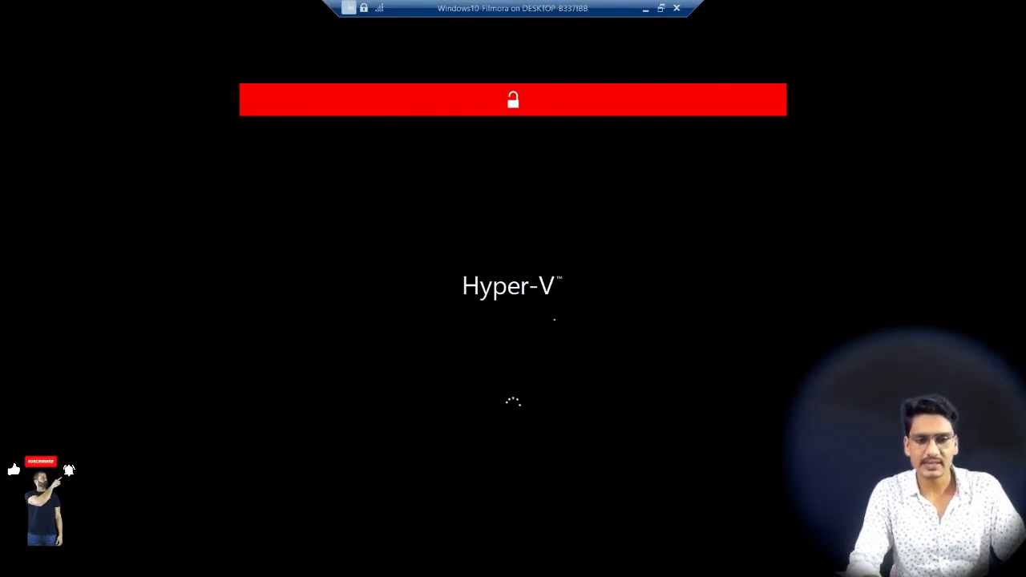
click(660, 8)
click(659, 60)
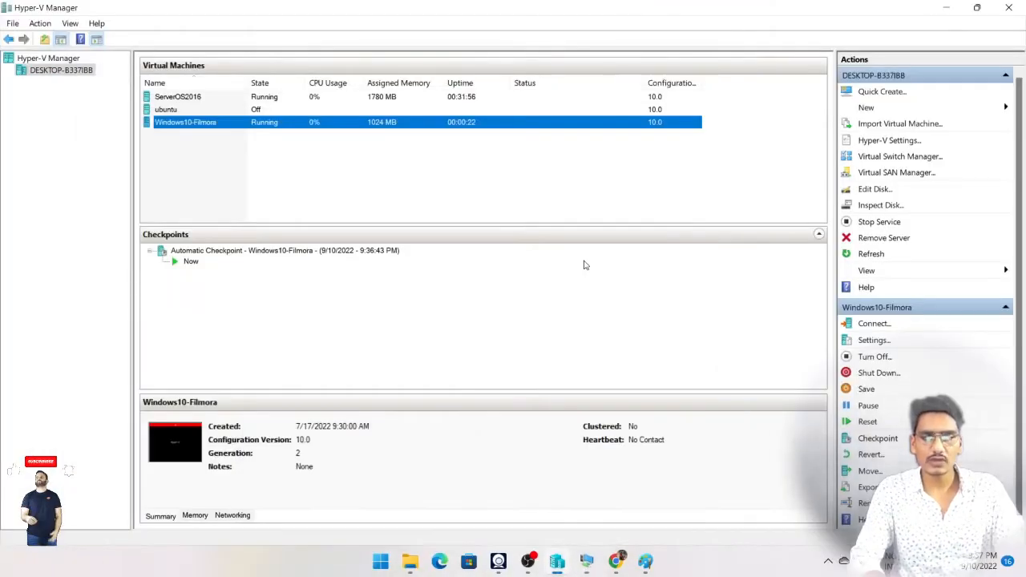
Step: Switch to the ServerOS2016 virtual machine and view the properties of test user
mouse_move(585, 563)
click(537, 489)
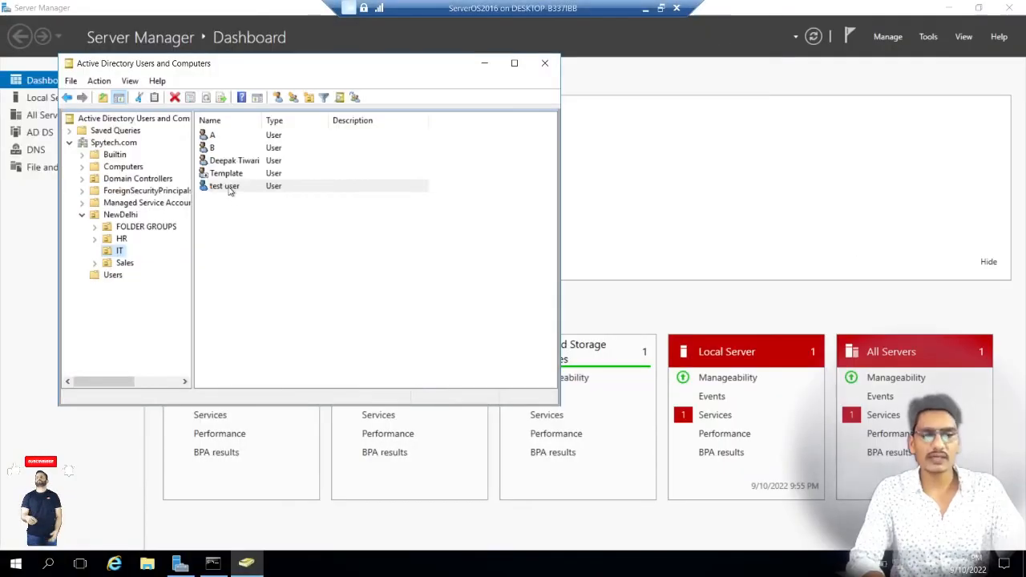
click(240, 193)
double_click(240, 193)
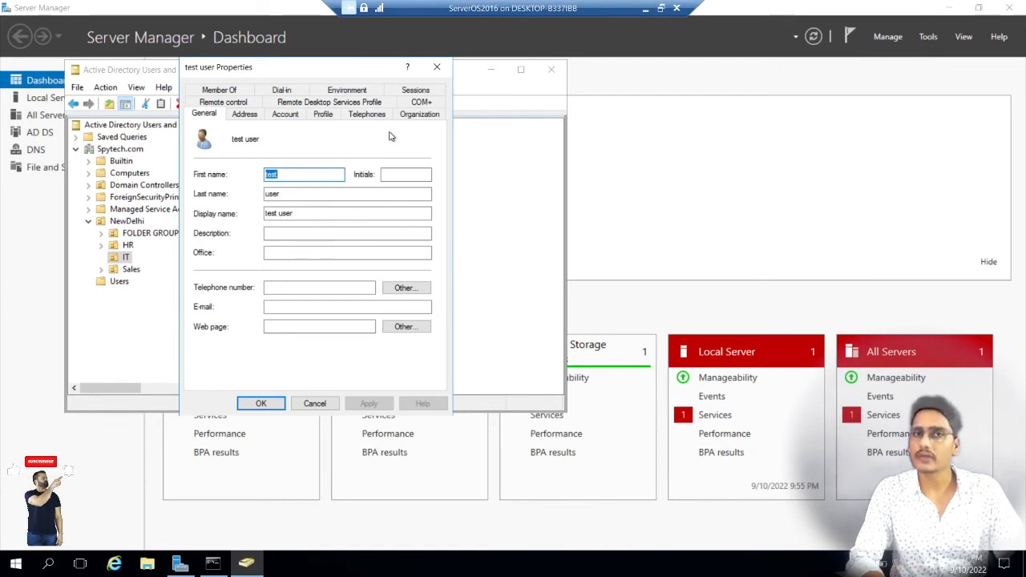
Step: Switch to Windows10-Filmora, sign in as other user test.user with the account password, and accept the required password change
click(646, 9)
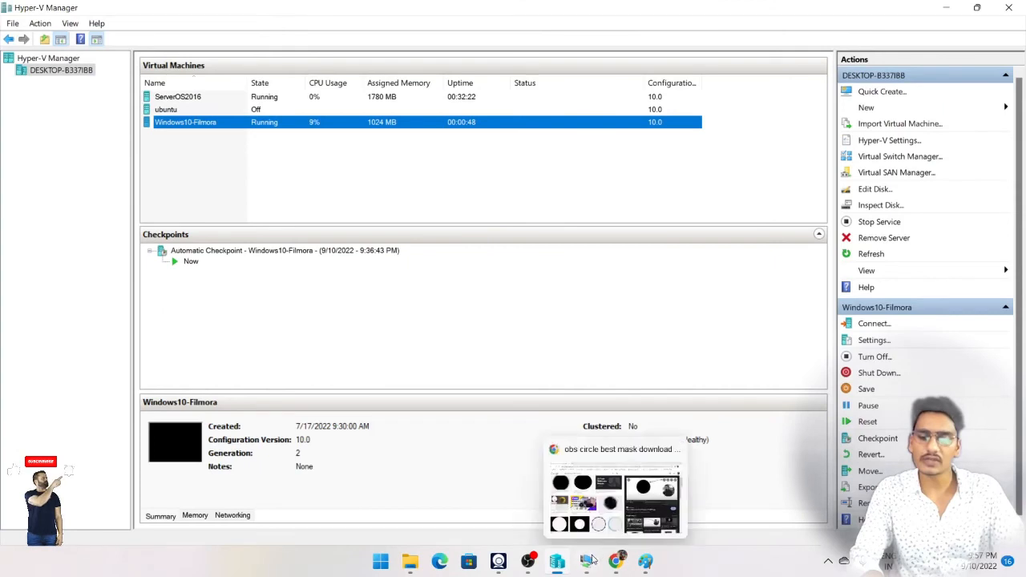
mouse_move(586, 561)
click(635, 495)
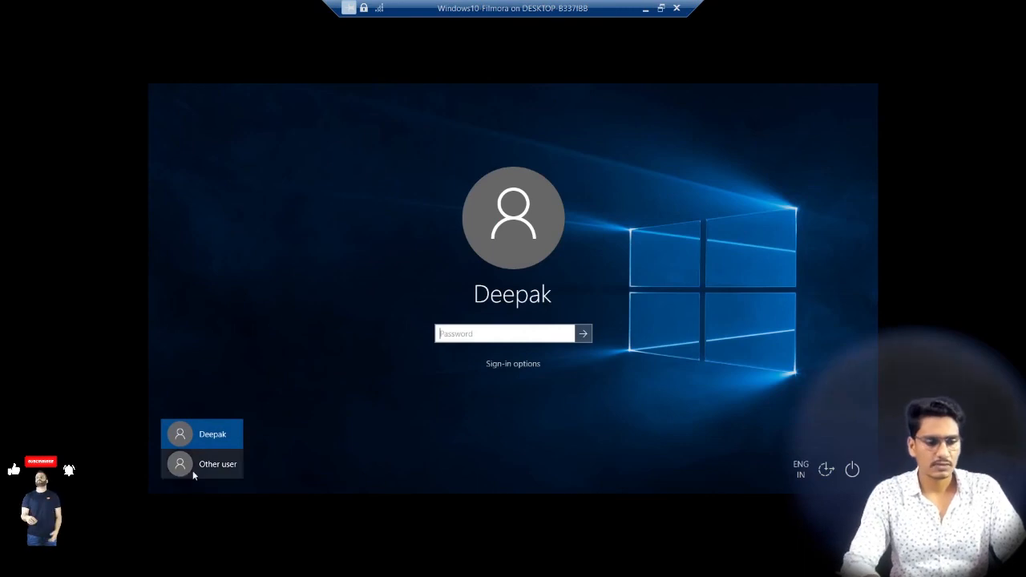
click(213, 468)
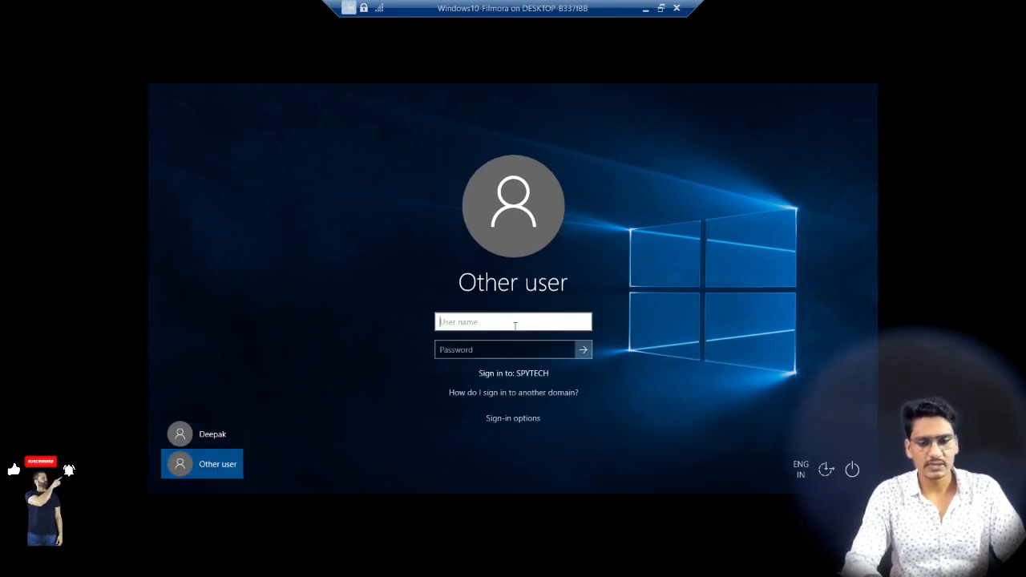
text(test.user)
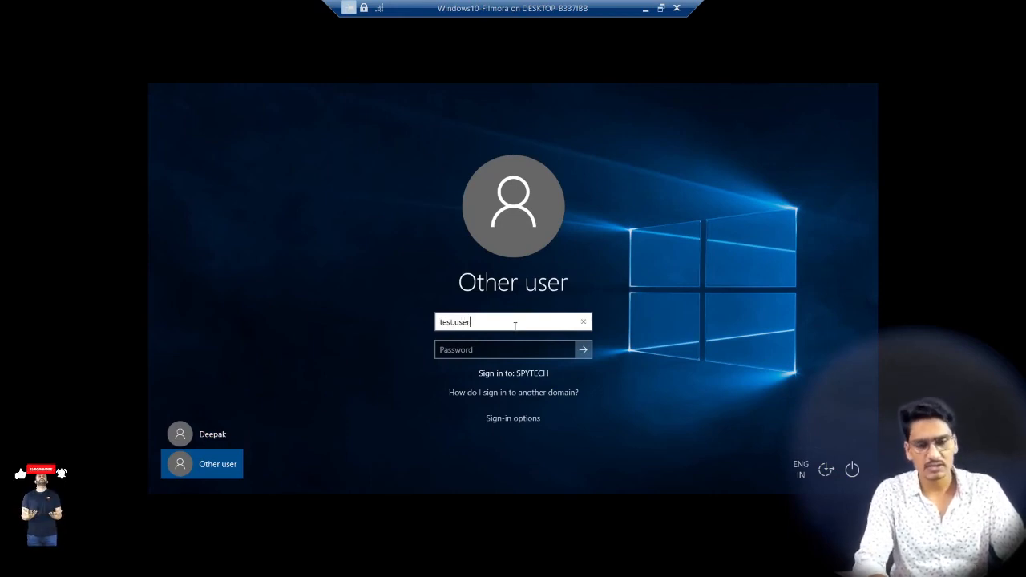
key(Tab)
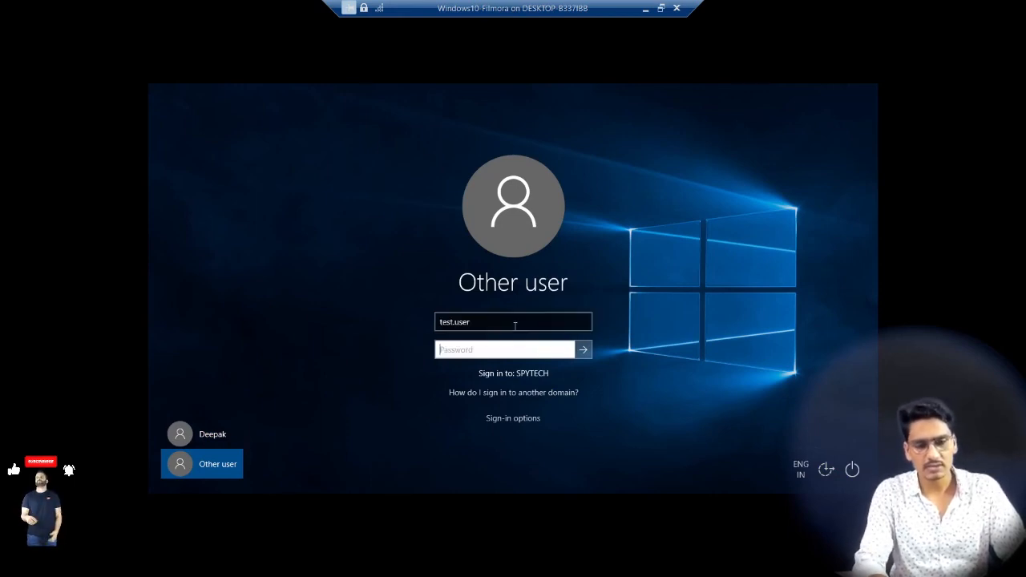
text(••)
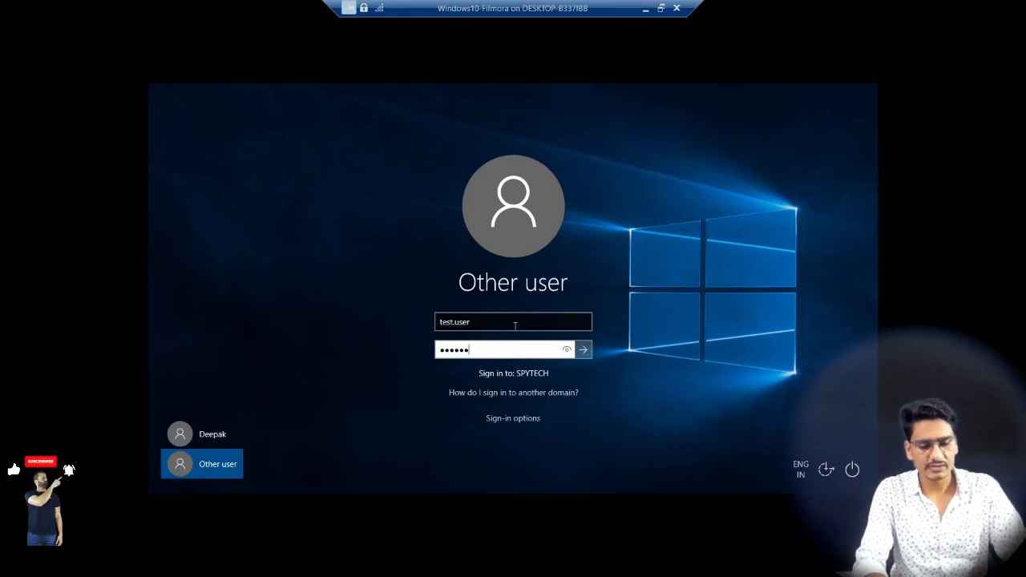
text(••••••)
key(Return)
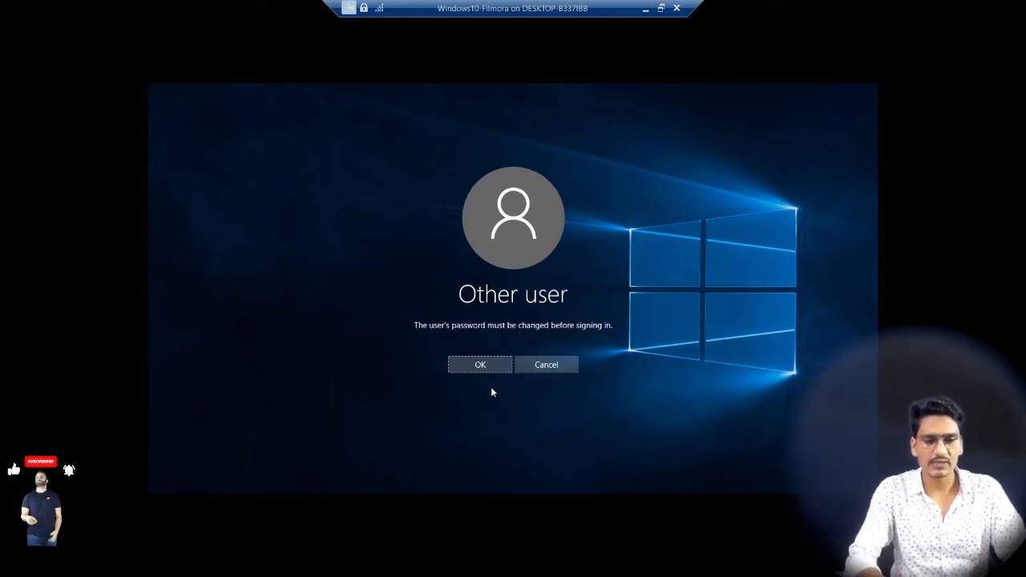
click(479, 366)
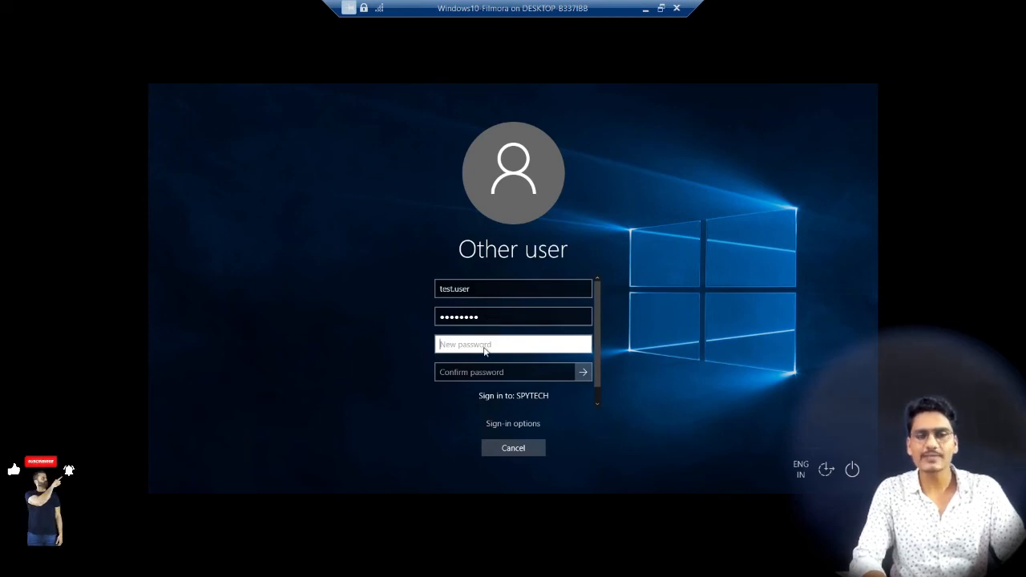
Step: Try to set and confirm a new password for test.user on the sign-in screen
text(****)
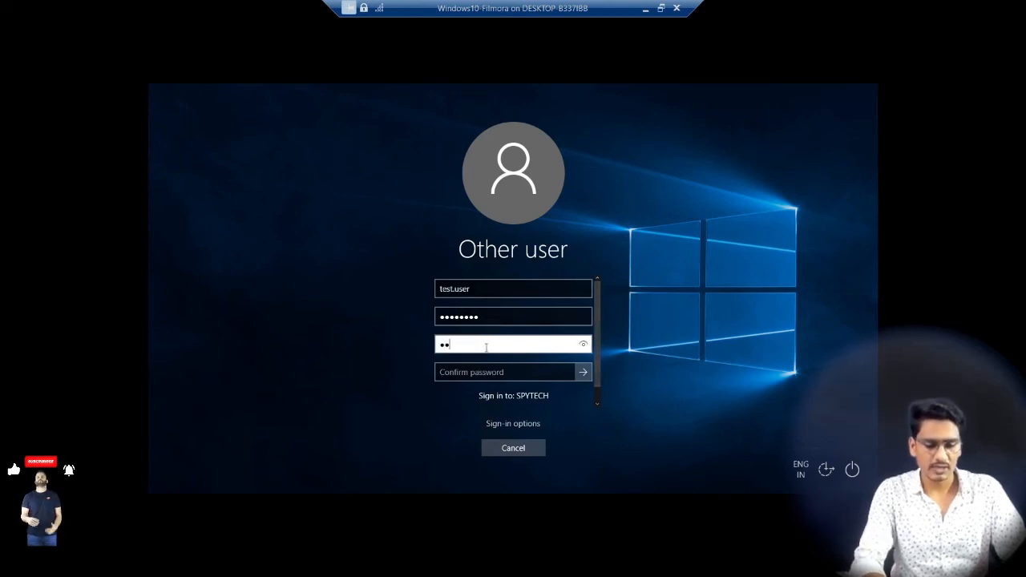
text(******)
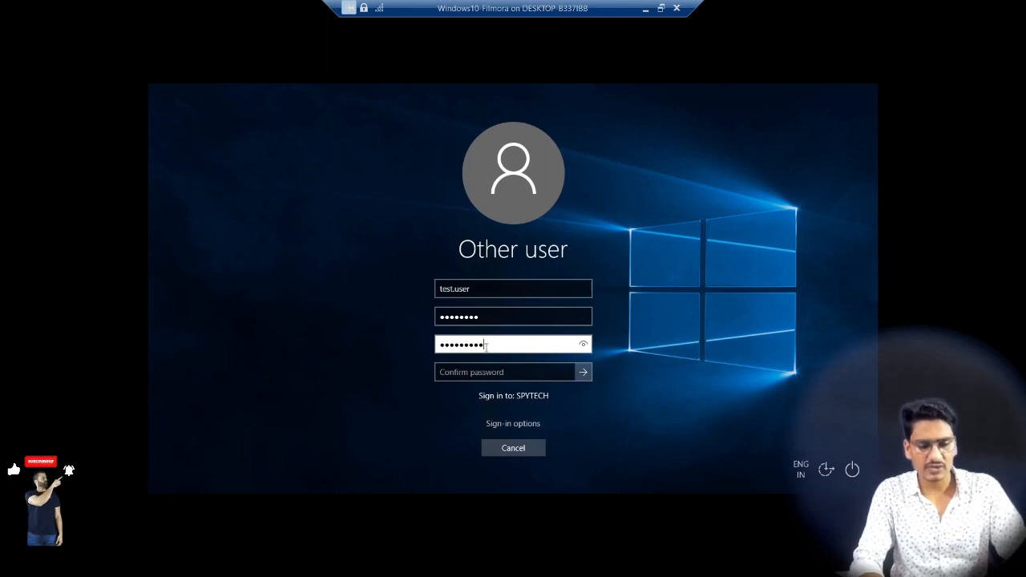
key(Tab)
text(**)
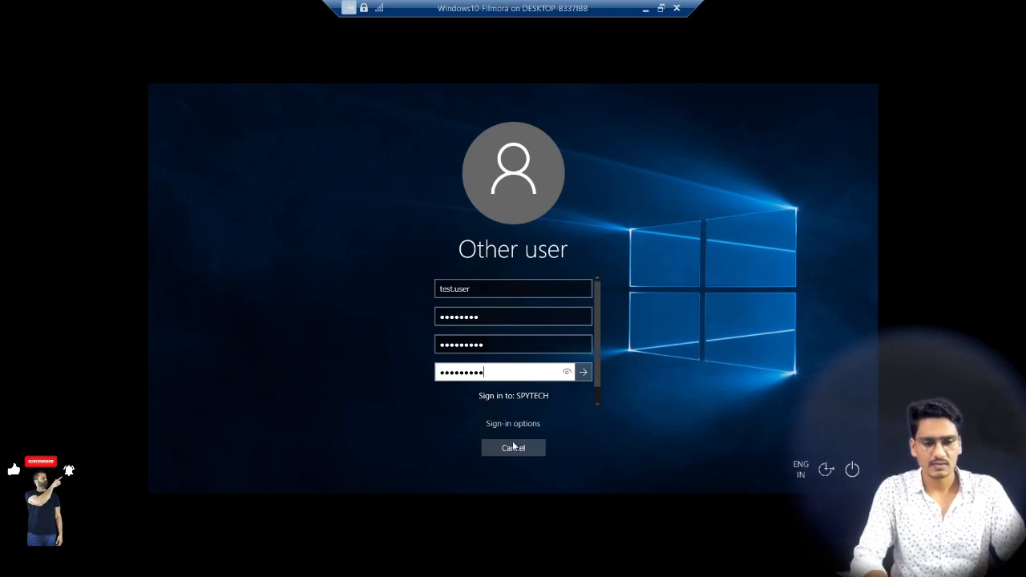
click(583, 374)
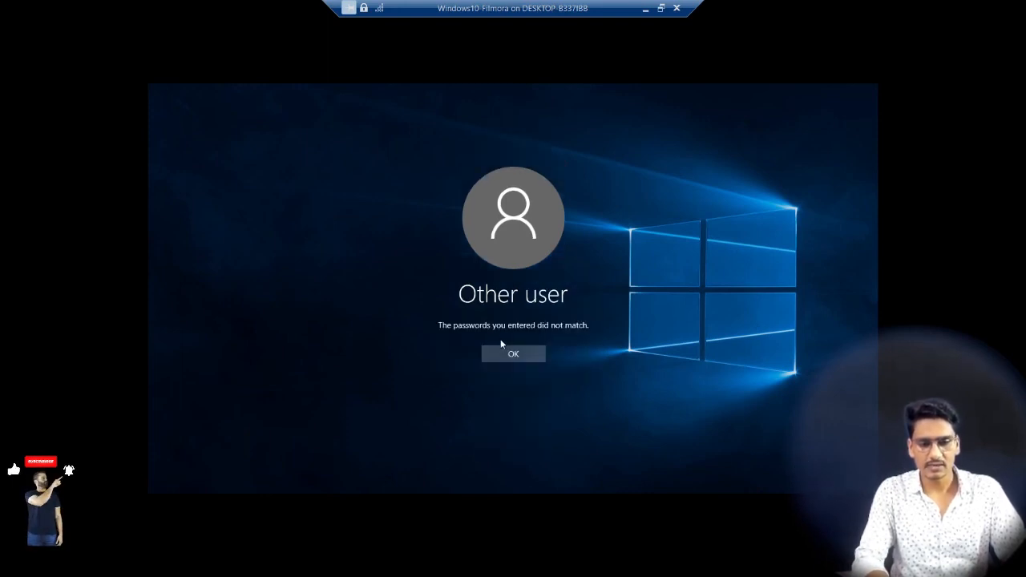
click(522, 355)
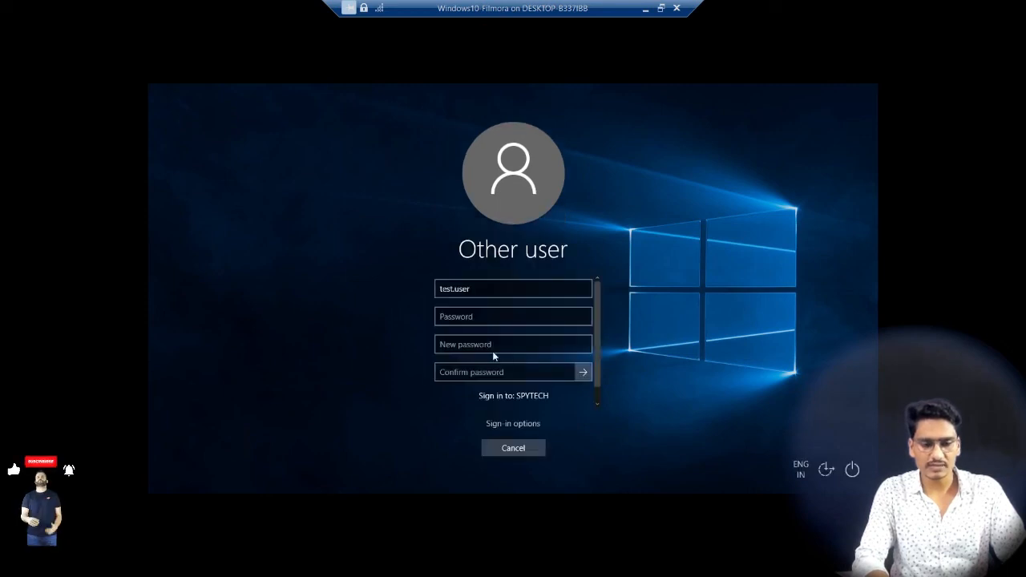
Step: Enter the current password for test.user, set and confirm a new password, and complete the domain sign-in
click(463, 323)
text(••)
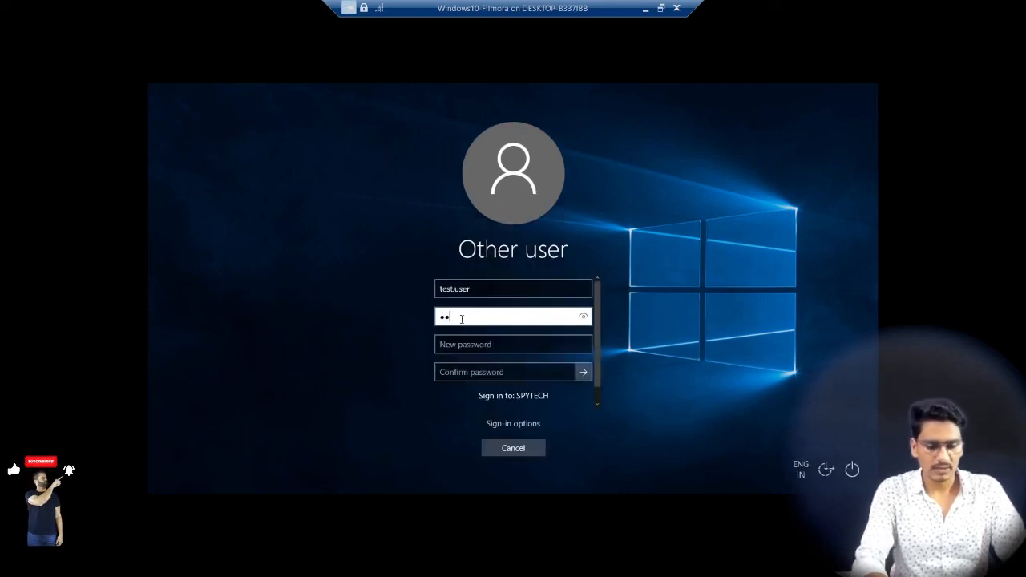
key(Tab)
text(•)
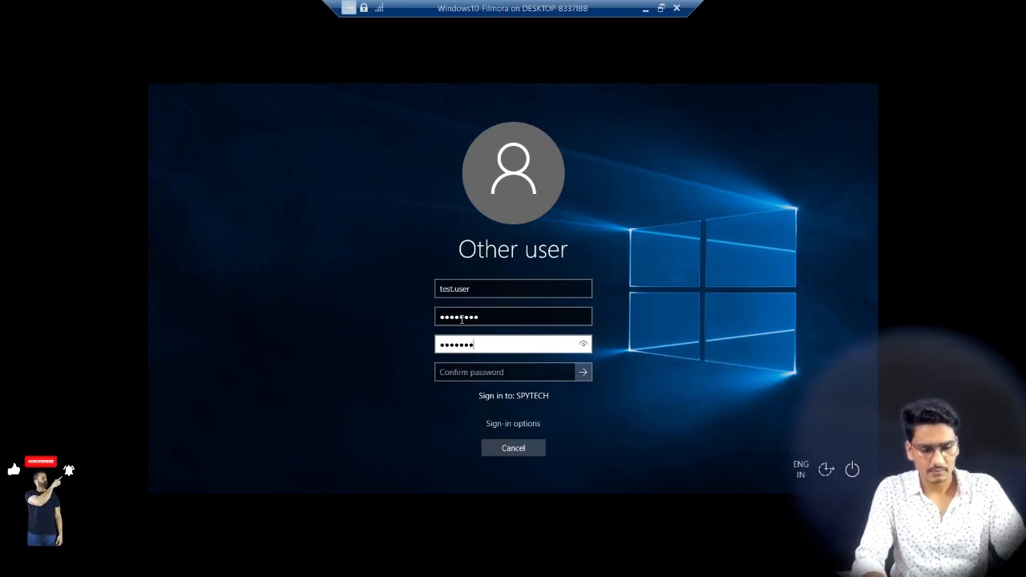
key(Tab)
text(•)
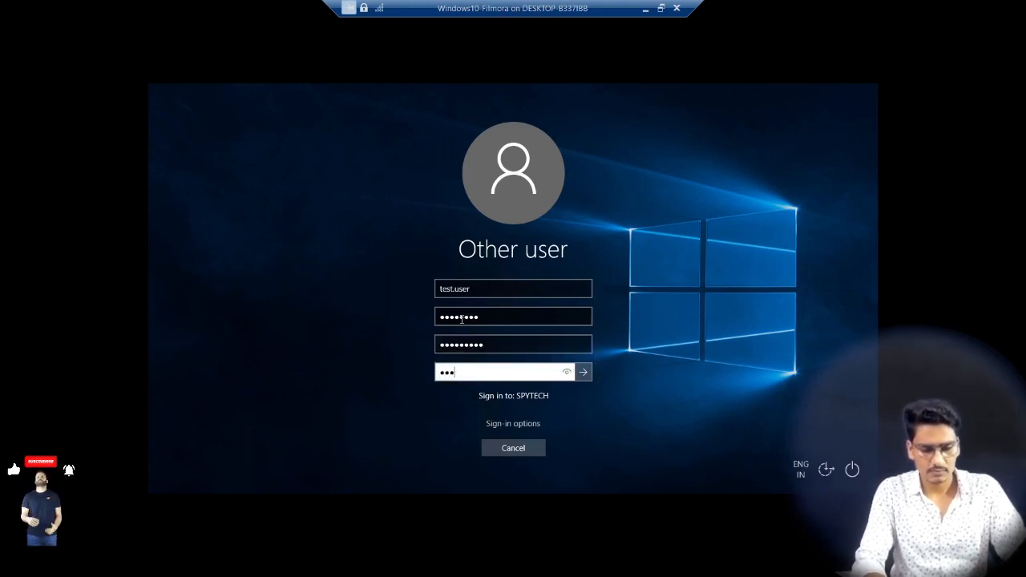
text(••••••••)
key(Return)
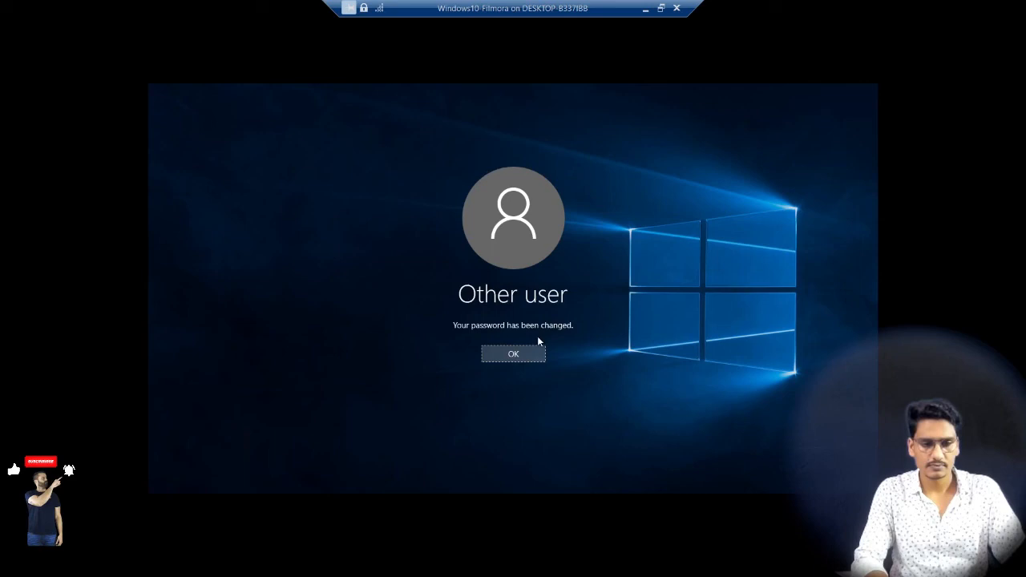
click(513, 353)
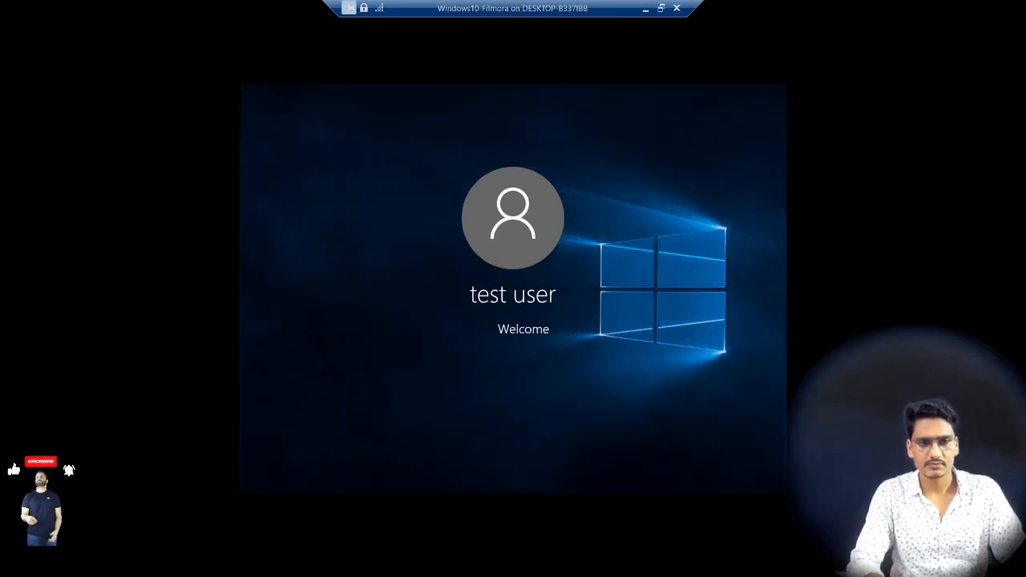